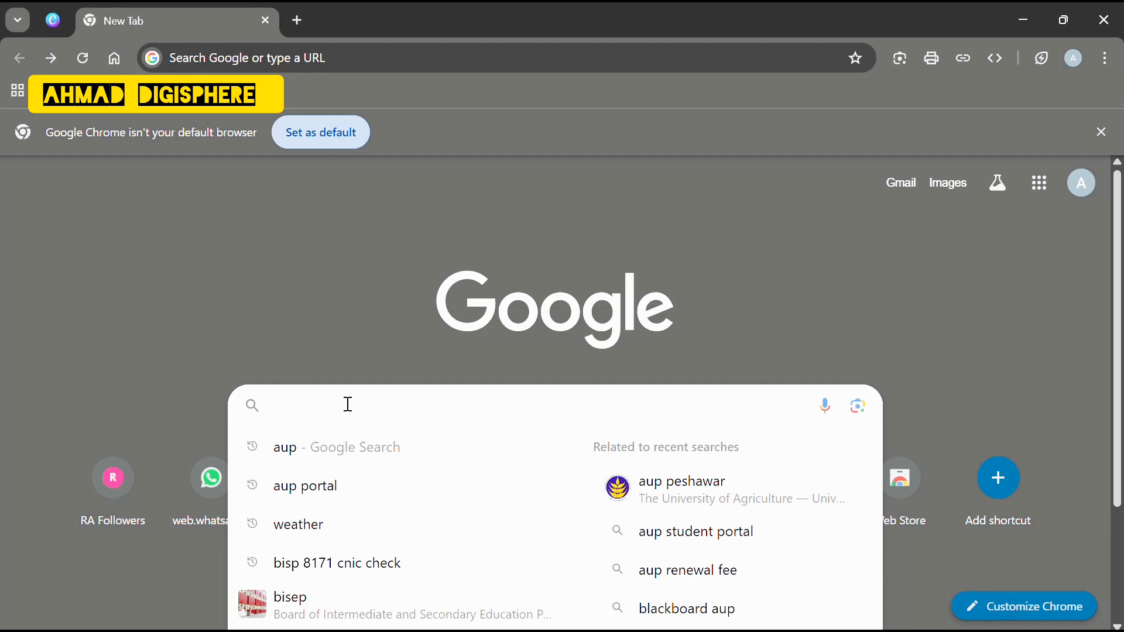
Search Google for 'aup portal', correcting the mistyped letters.
{"action": "type", "text": "up jp"}
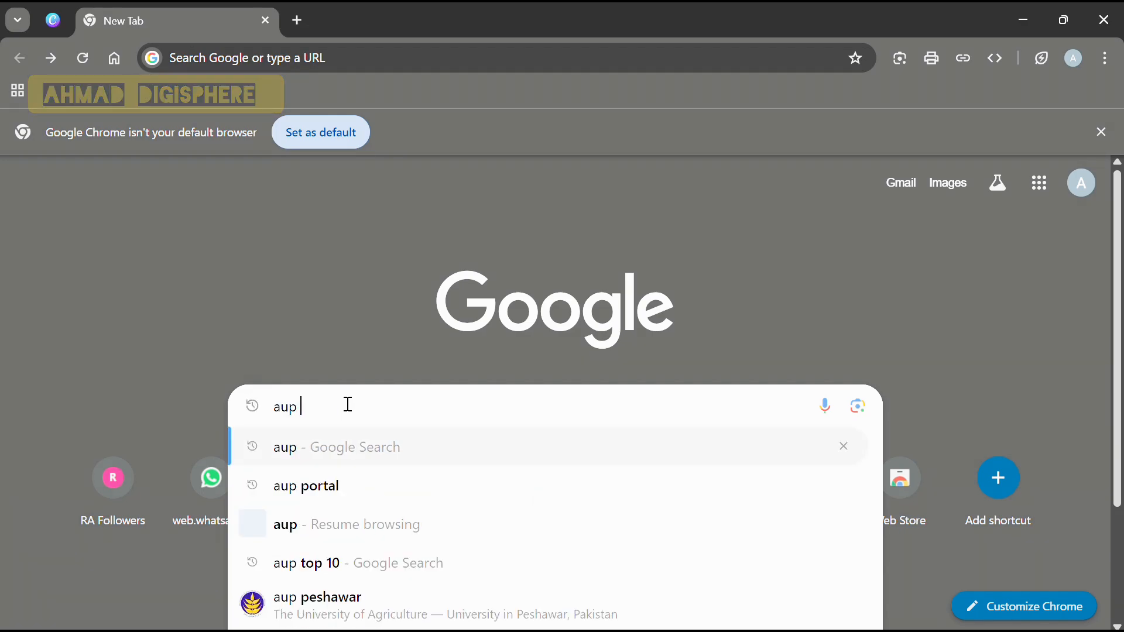
{"action": "key", "text": "BackSpace"}
{"action": "key", "text": "BackSpace"}
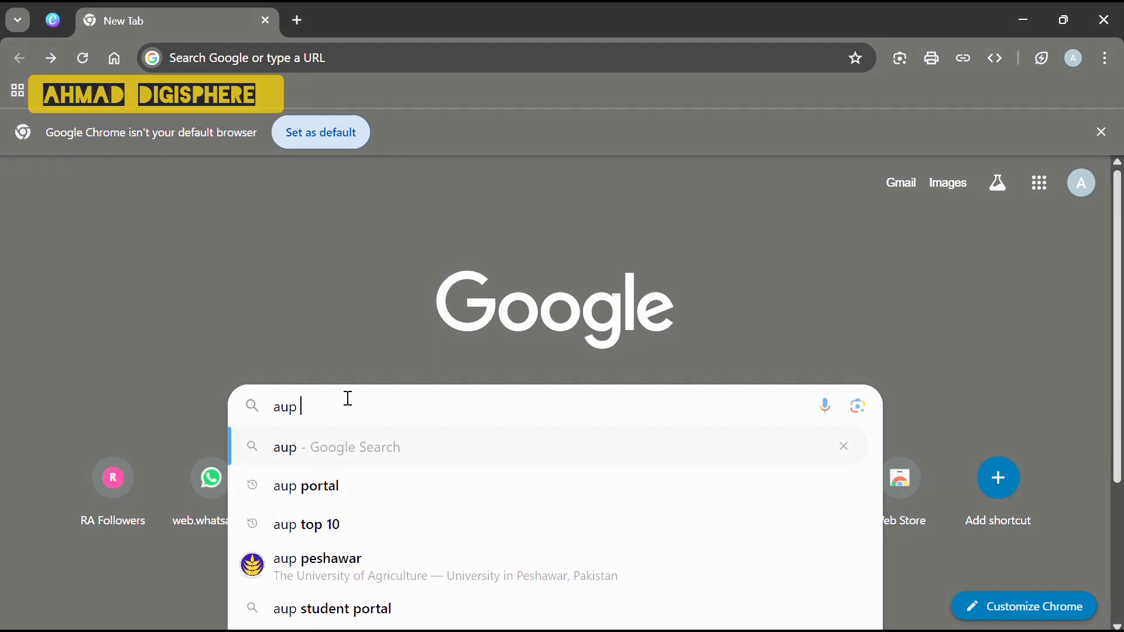
{"action": "type", "text": "p"}
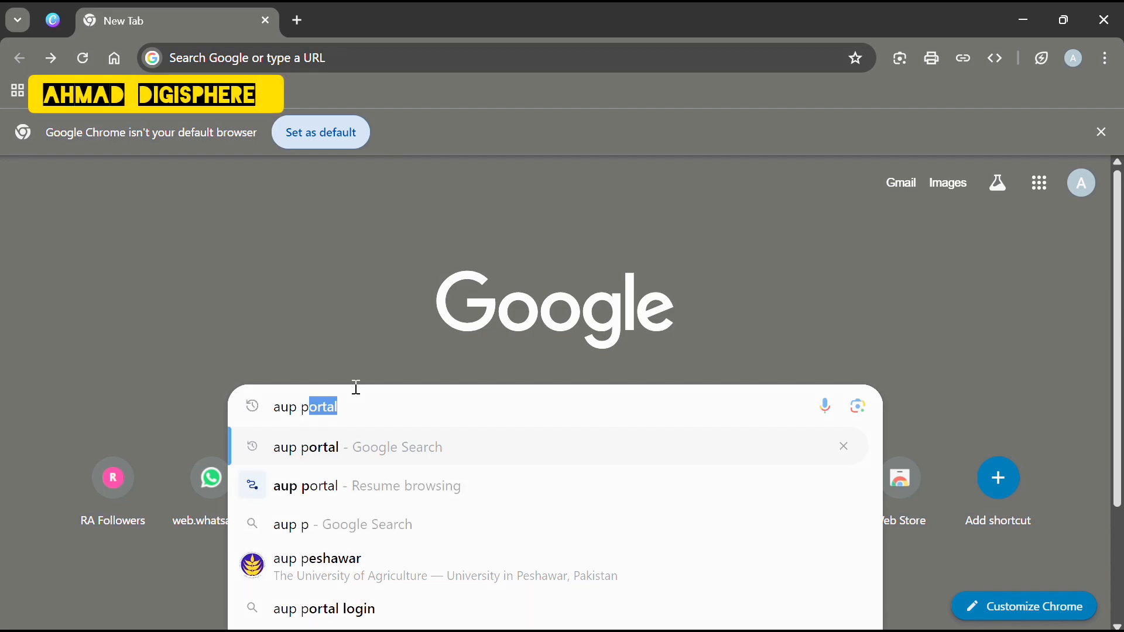
{"action": "type", "text": "ortal"}
{"action": "key", "text": "Return"}
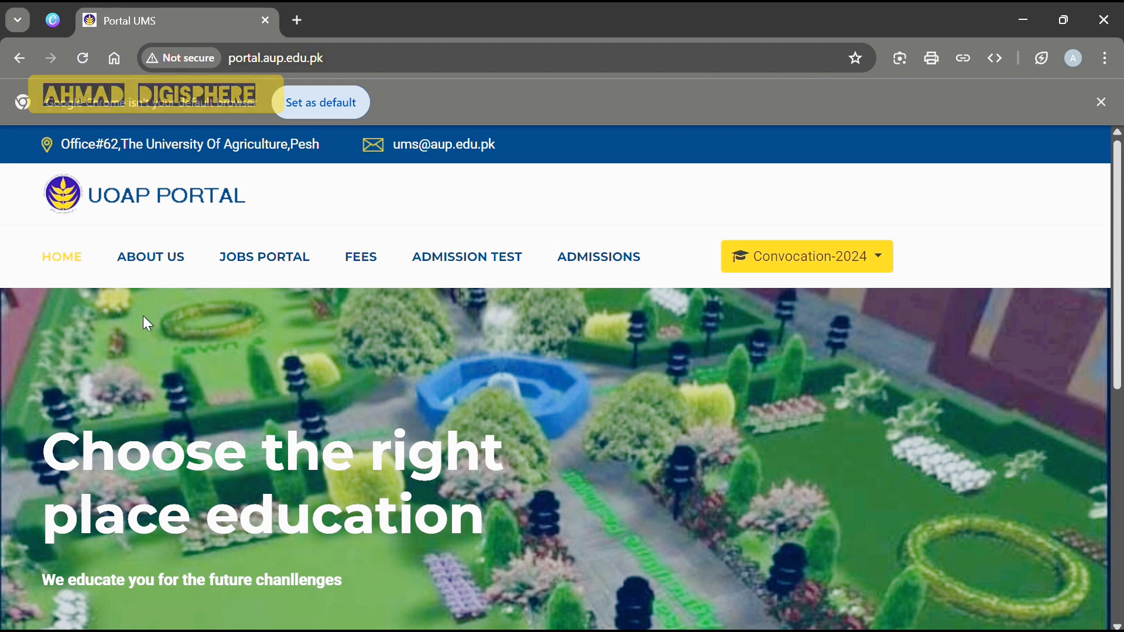
Open the APPLY ONLINE admission notice from the portal's Admissions menu.
{"action": "mouse_move", "coordinate": [571, 270]}
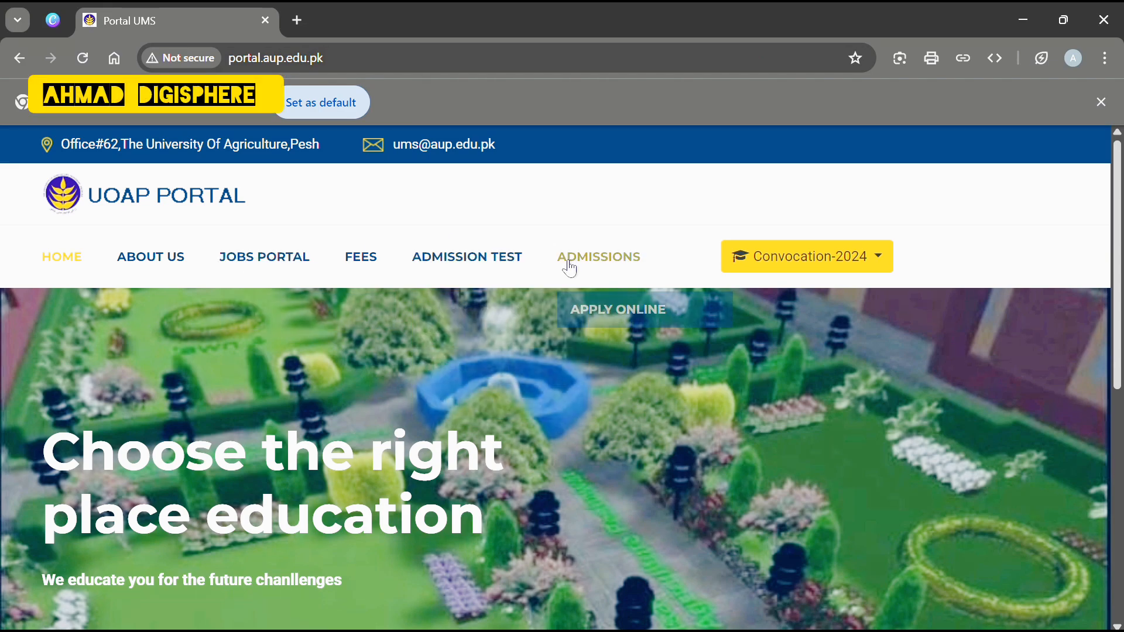
{"action": "left_click", "coordinate": [598, 315]}
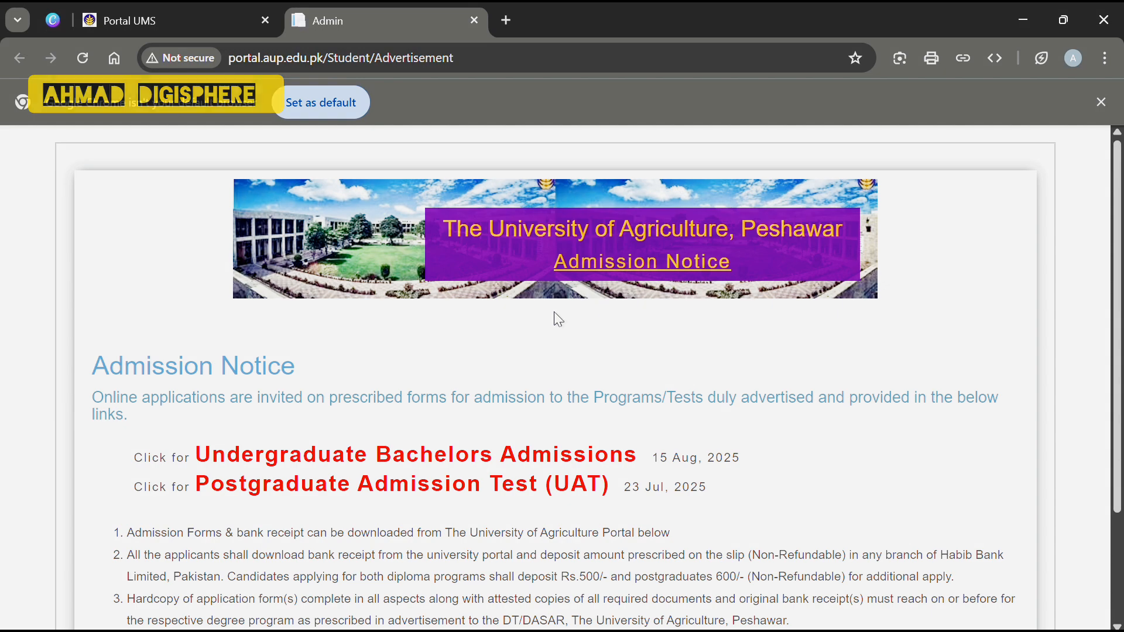
{"action": "scroll", "coordinate": [392, 429], "scroll_direction": "down", "scroll_amount": 1}
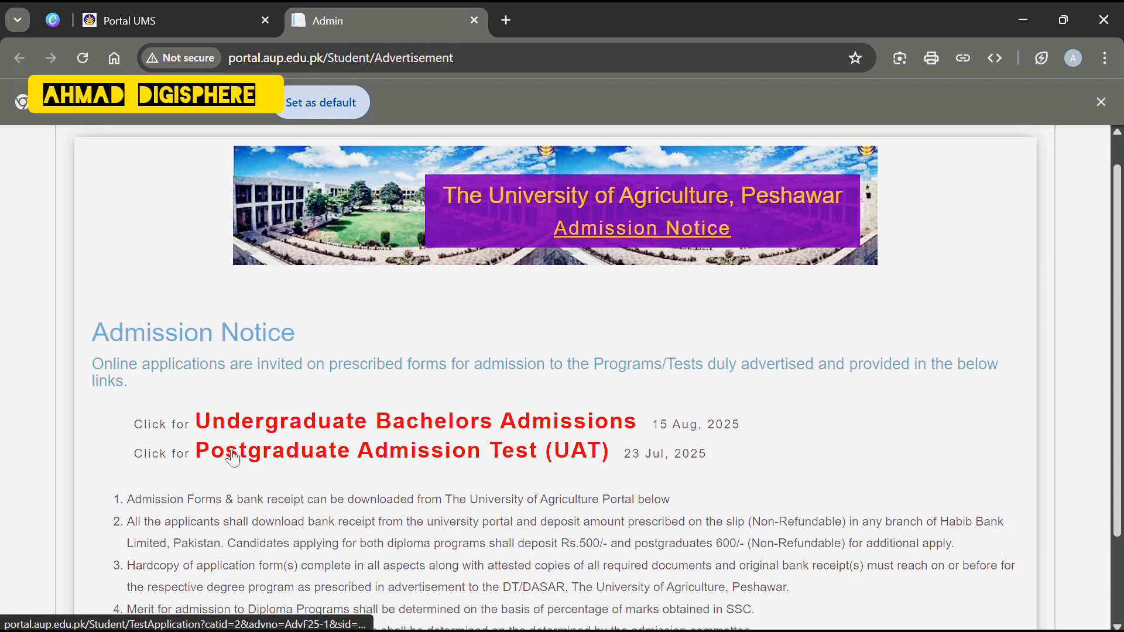
Open the Undergraduate Bachelors form and enter the applicant's CNIC, name and father's name.
{"action": "left_click", "coordinate": [282, 434]}
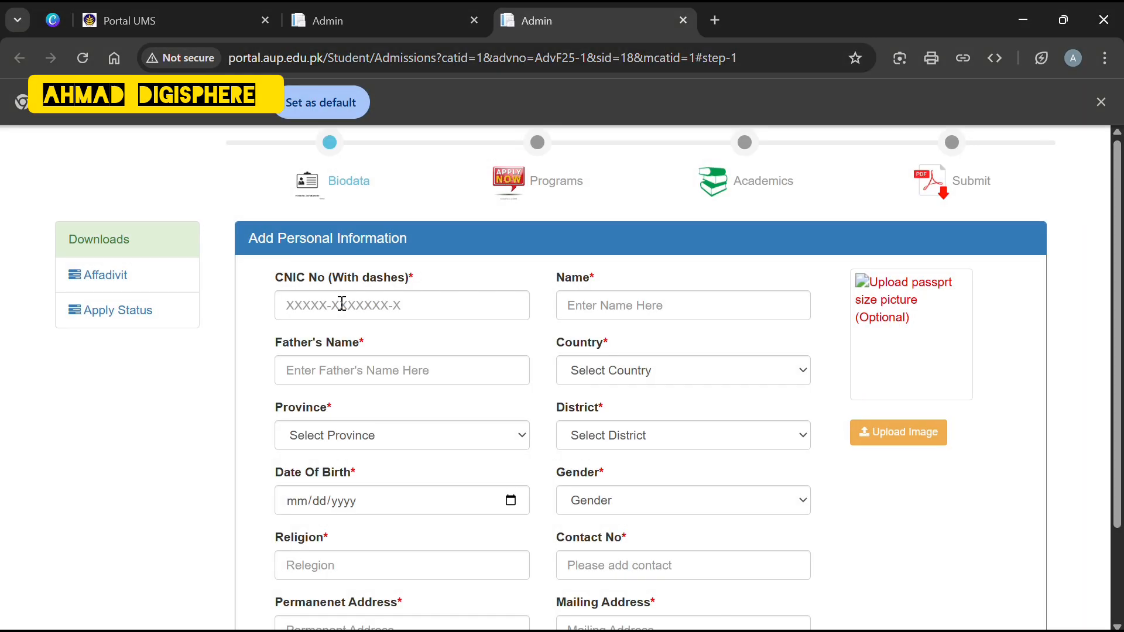
{"action": "left_click", "coordinate": [342, 304]}
{"action": "type", "text": "11111-1222222-2"}
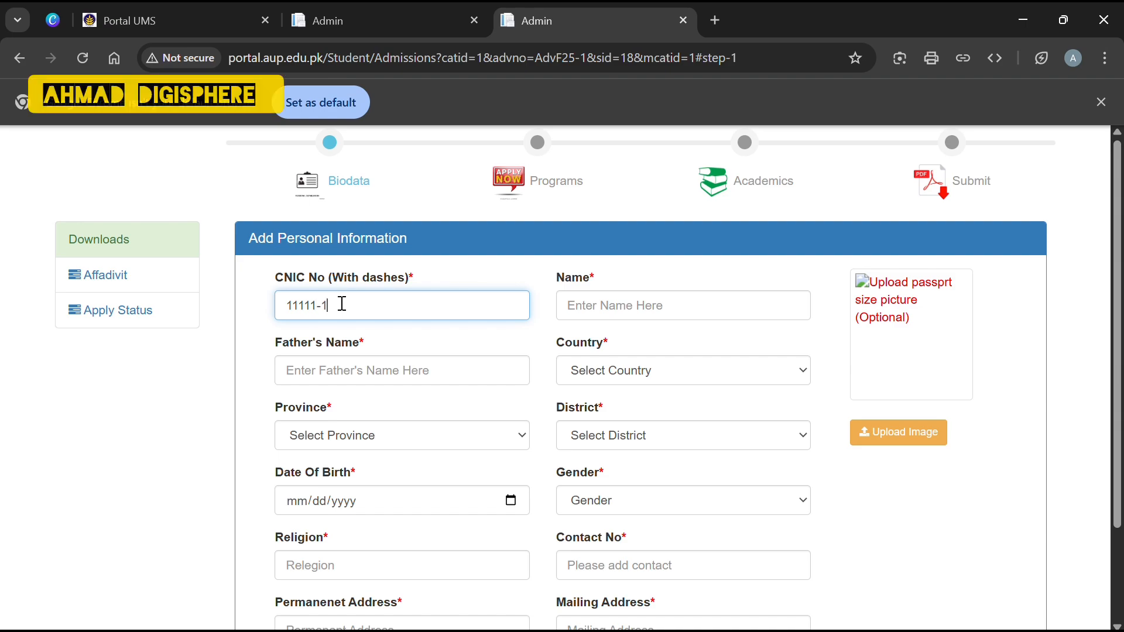
{"action": "left_click", "coordinate": [633, 306]}
{"action": "type", "text": "asdfkj"}
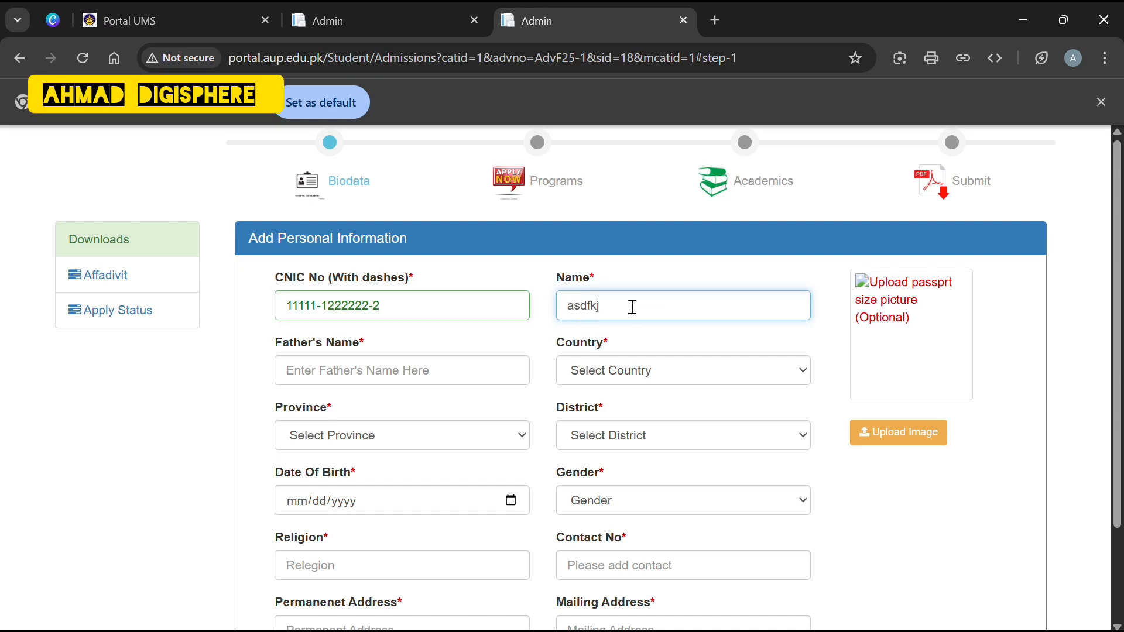
{"action": "left_click", "coordinate": [388, 360]}
{"action": "type", "text": "asdfsdf"}
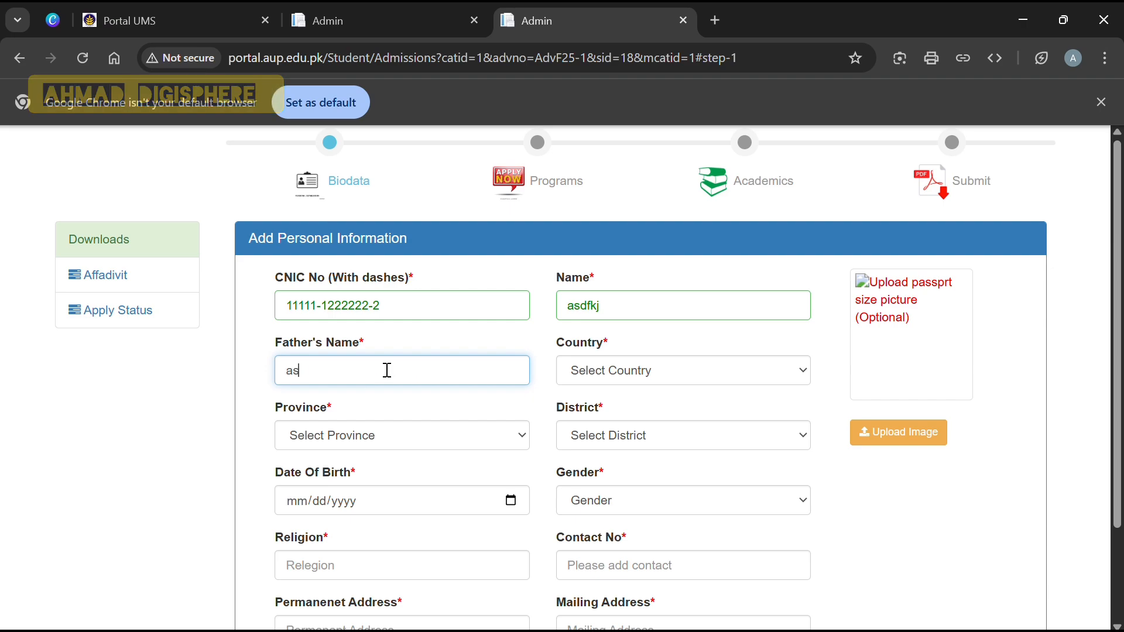
Set country Pakistan, province Khyber Pakhtunkhwa and district CHITRAL.
{"action": "left_click", "coordinate": [702, 375]}
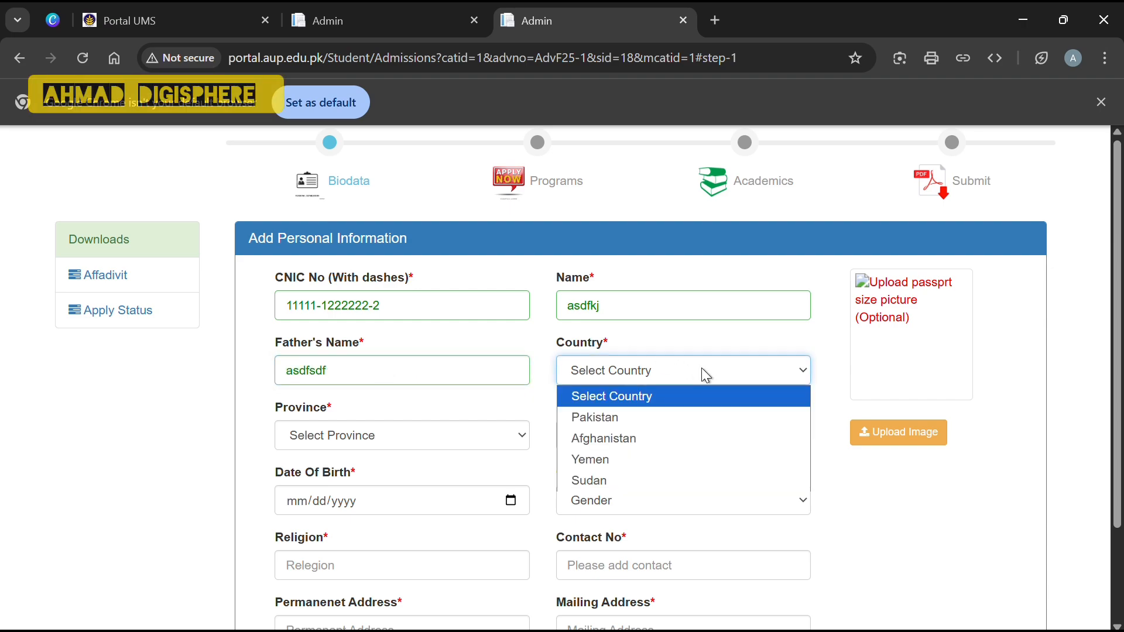
{"action": "left_click", "coordinate": [629, 418]}
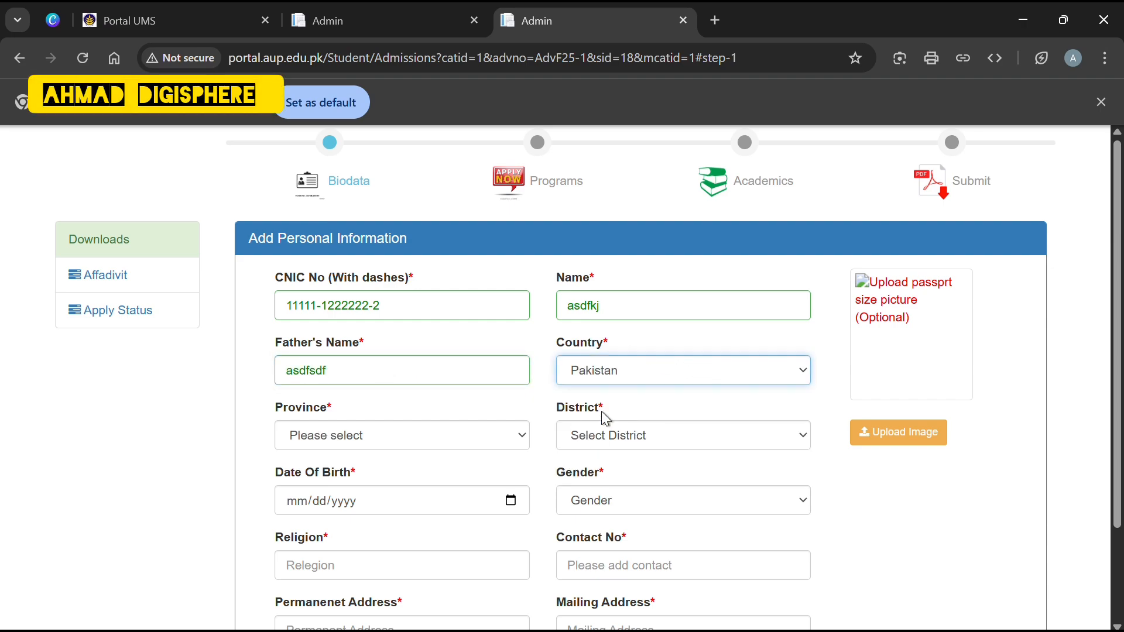
{"action": "left_click", "coordinate": [522, 440]}
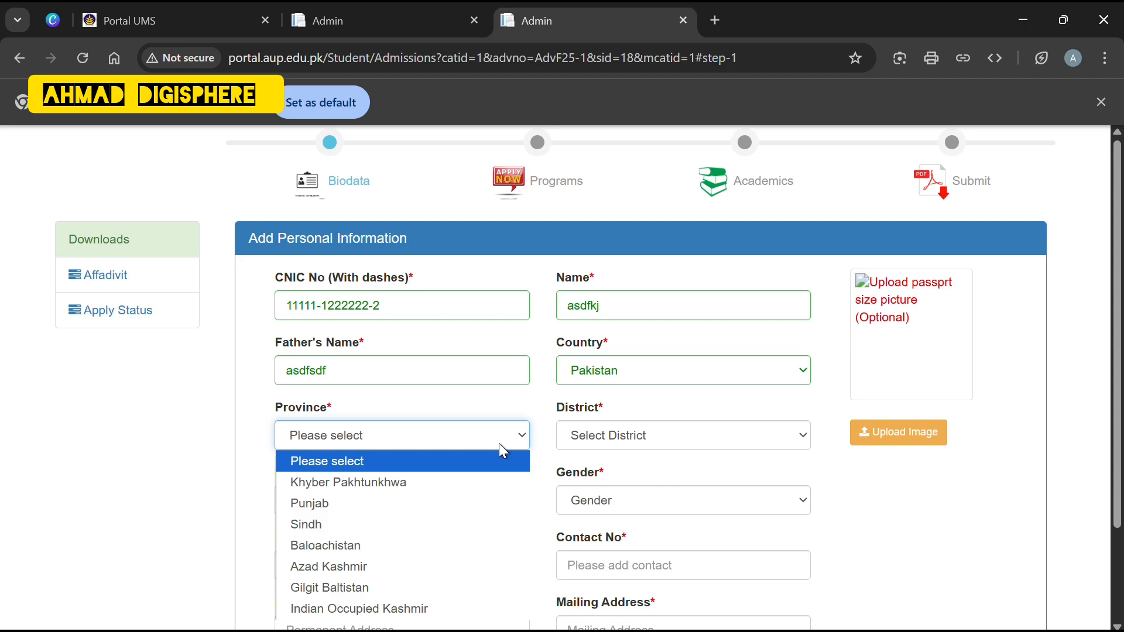
{"action": "left_click", "coordinate": [448, 487]}
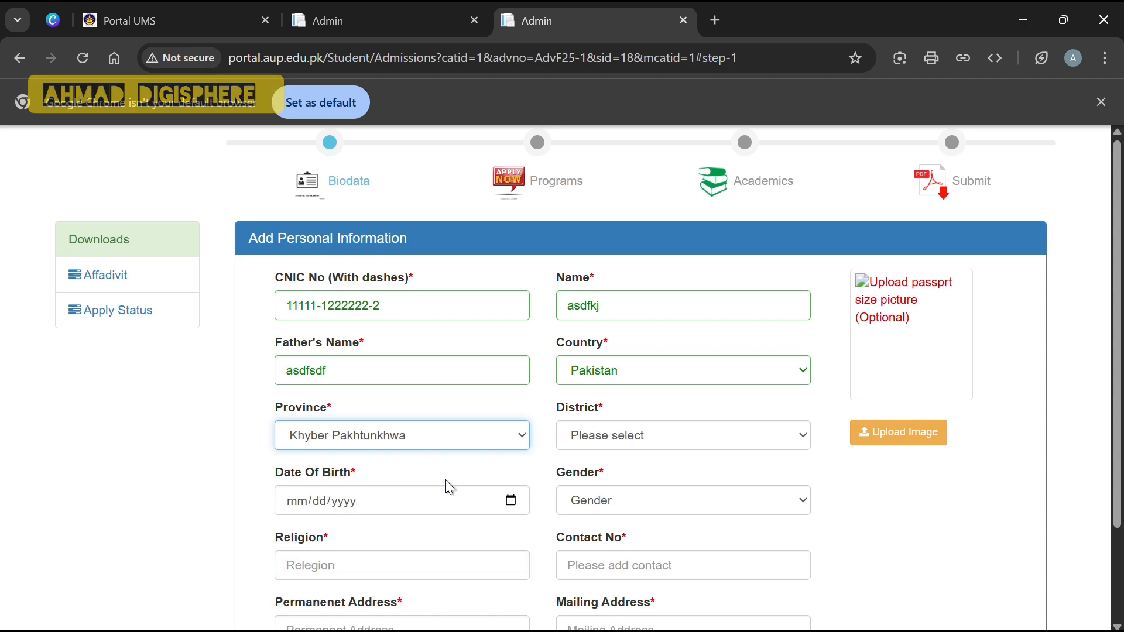
{"action": "left_click", "coordinate": [801, 436]}
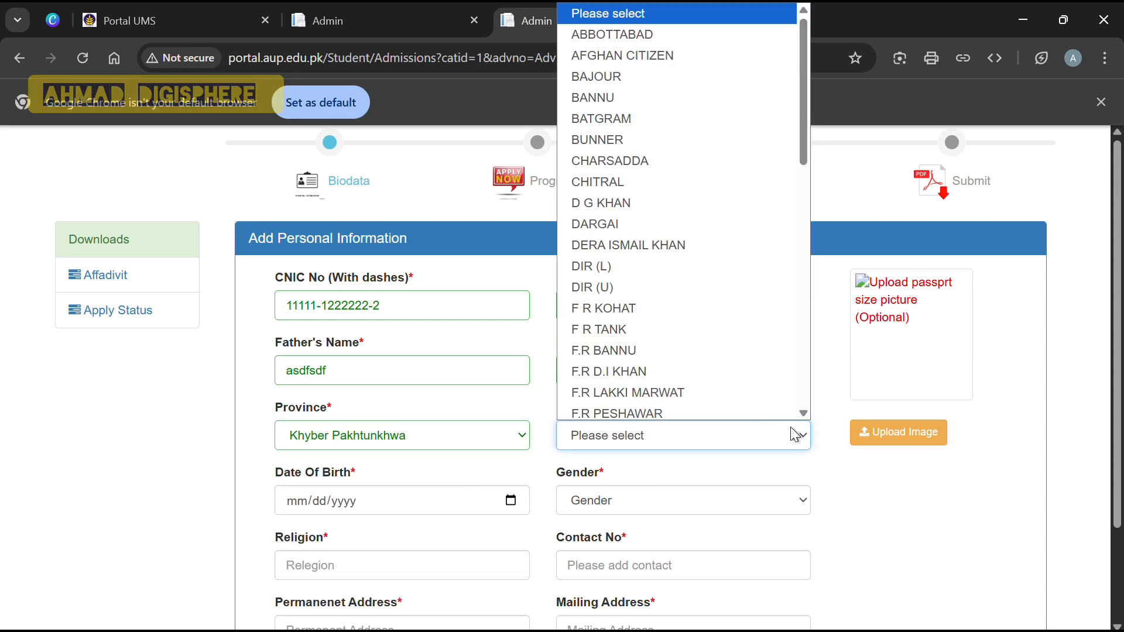
{"action": "left_click", "coordinate": [607, 182]}
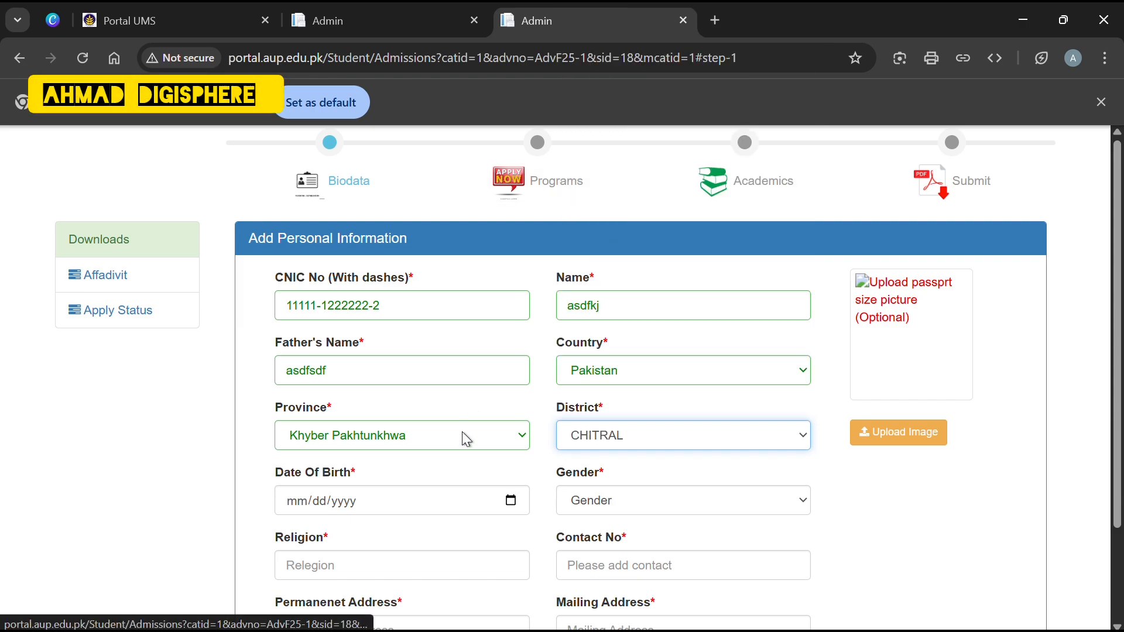
Pick 21 February 2005 as the date of birth in the calendar.
{"action": "left_click", "coordinate": [510, 500]}
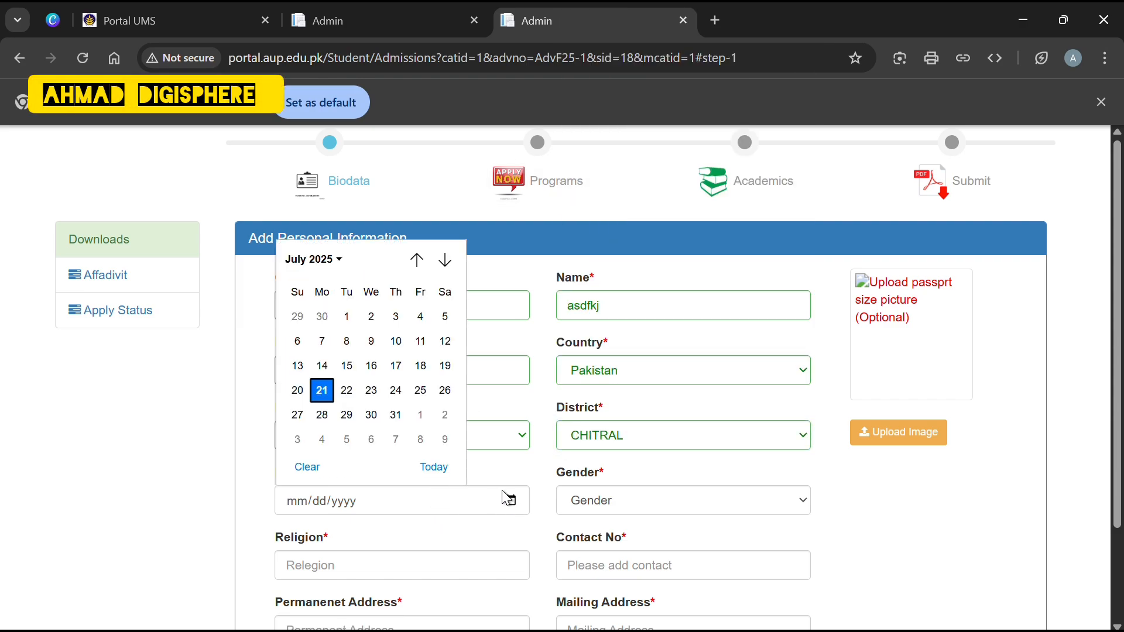
{"action": "left_click", "coordinate": [339, 260]}
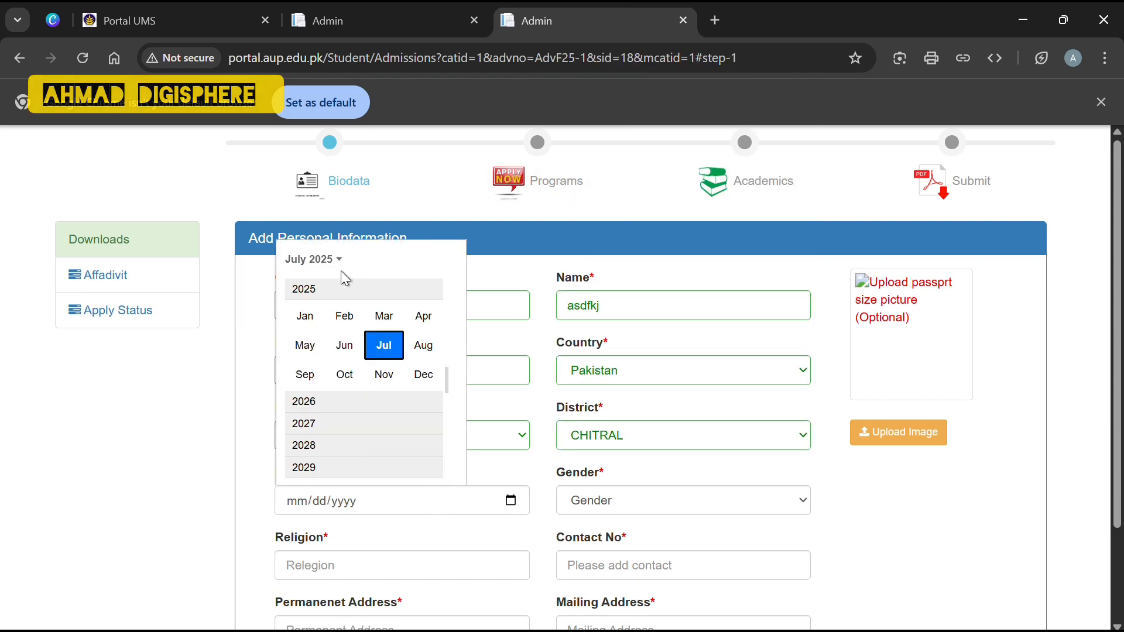
{"action": "scroll", "coordinate": [316, 293], "scroll_direction": "up", "scroll_amount": 10}
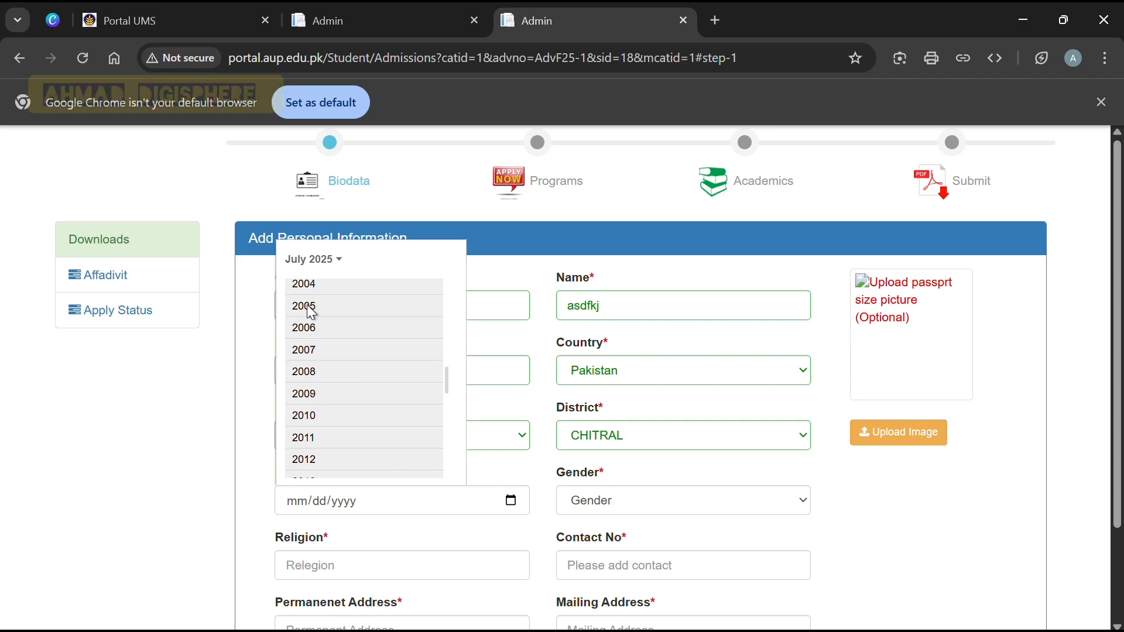
{"action": "left_click", "coordinate": [311, 306]}
{"action": "left_click", "coordinate": [346, 317]}
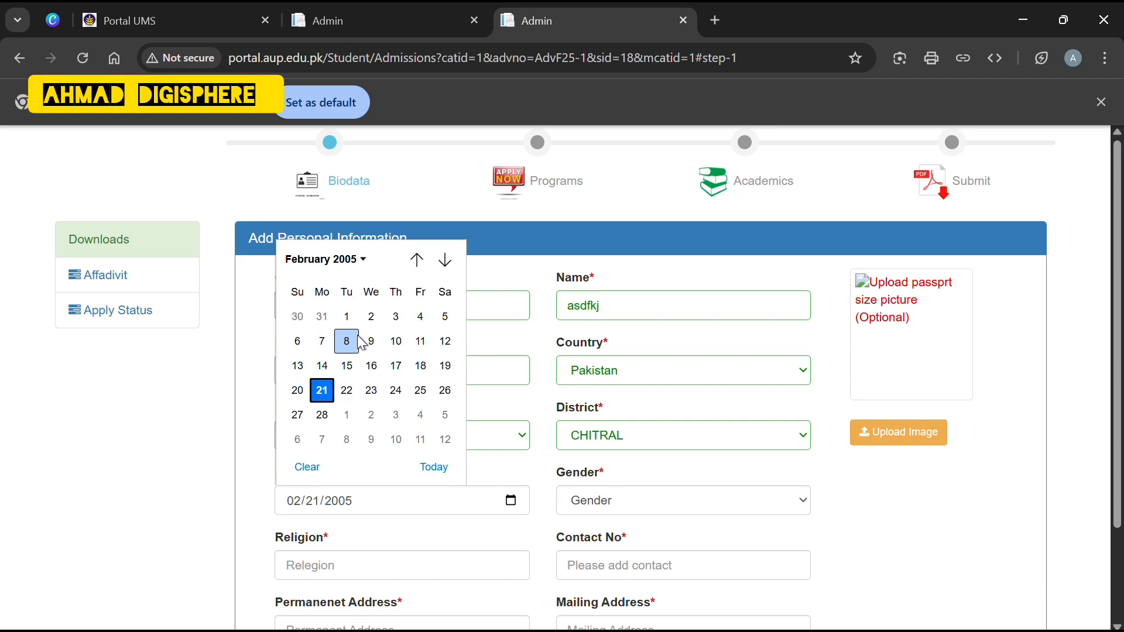
{"action": "left_click", "coordinate": [323, 389]}
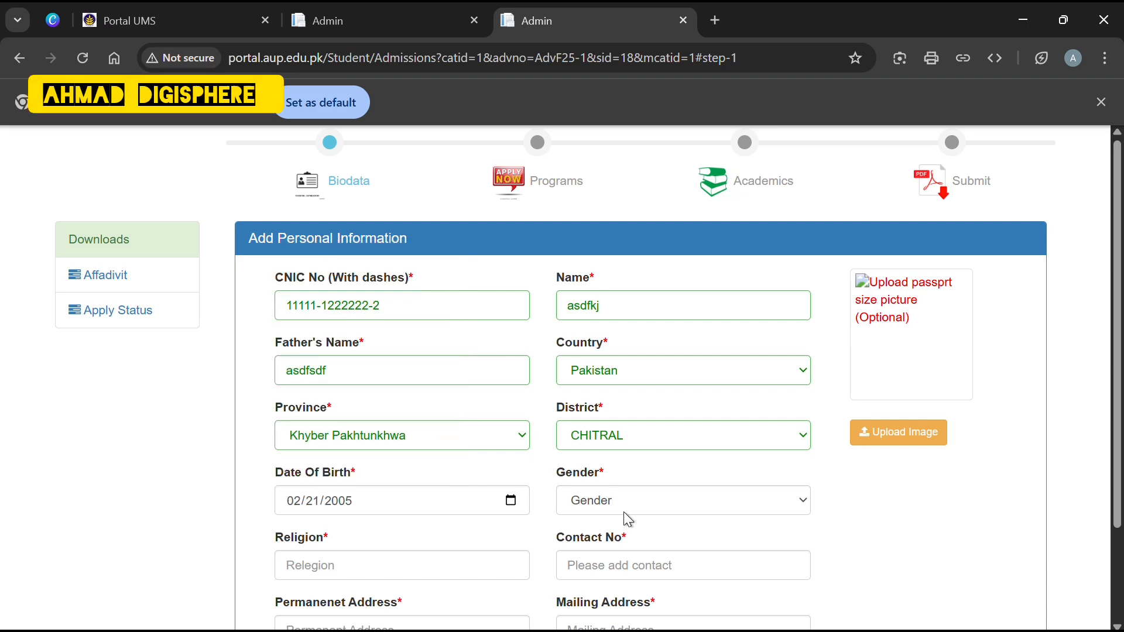
Set the gender to Male.
{"action": "left_click", "coordinate": [775, 499]}
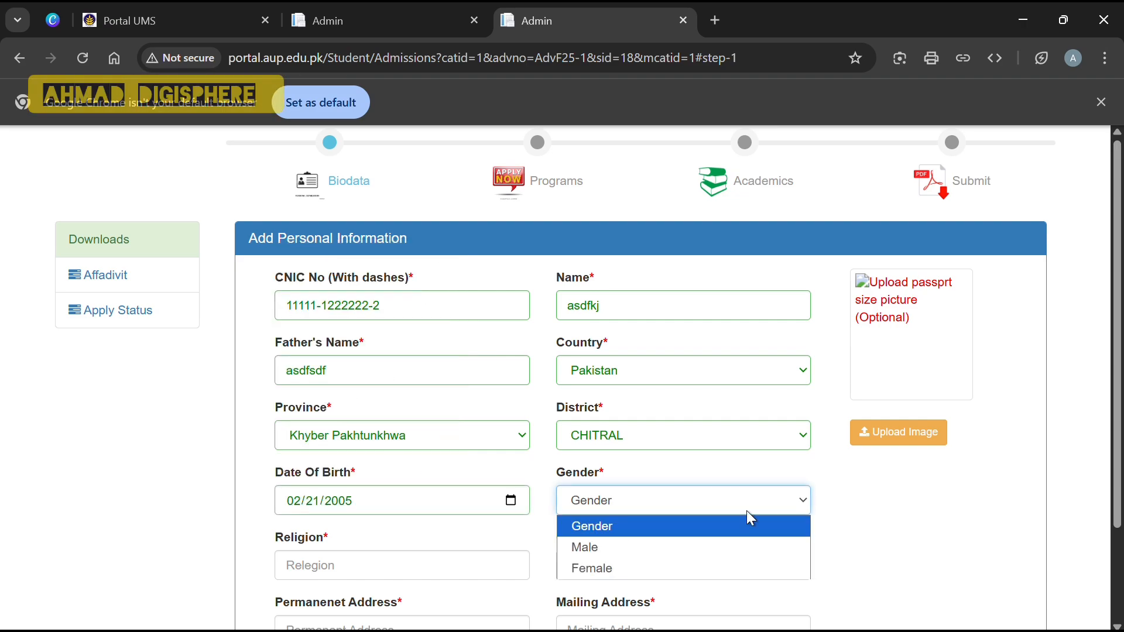
{"action": "left_click", "coordinate": [653, 548]}
{"action": "scroll", "coordinate": [652, 556], "scroll_direction": "down", "scroll_amount": 2}
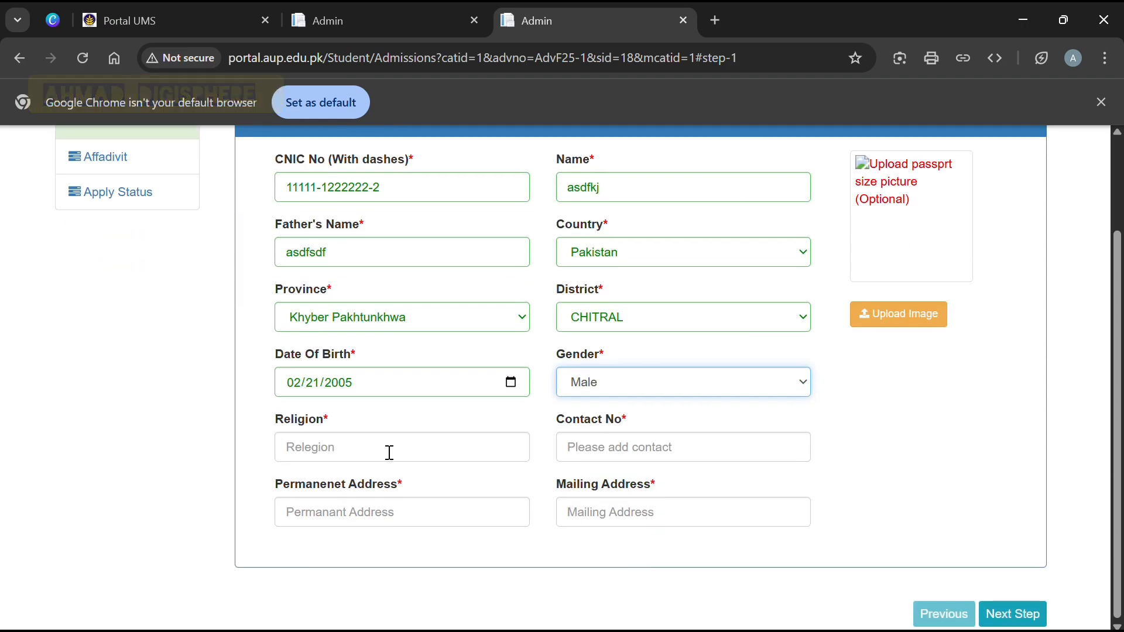
Enter religion 'islam' and the applicant's contact number.
{"action": "left_click", "coordinate": [386, 447]}
{"action": "type", "text": "islam"}
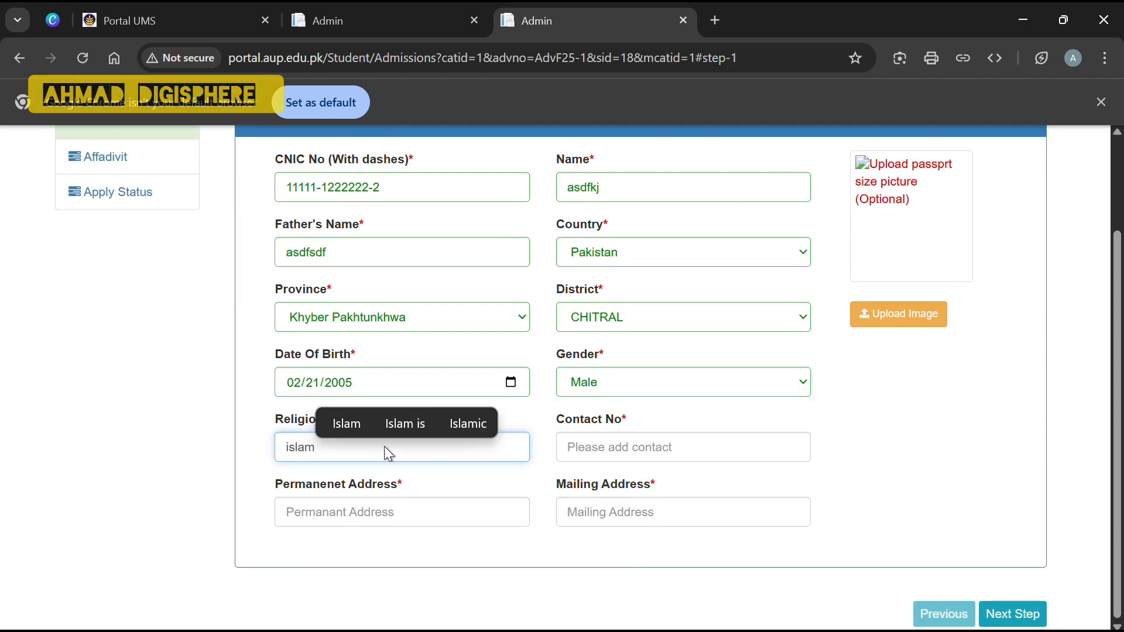
{"action": "left_click", "coordinate": [636, 446]}
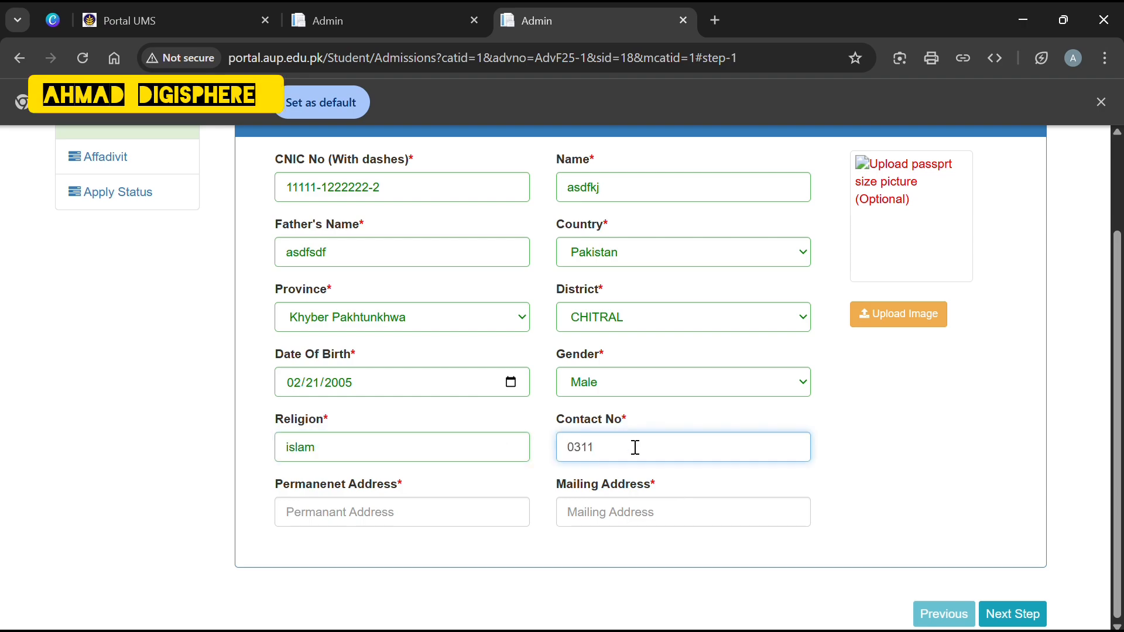
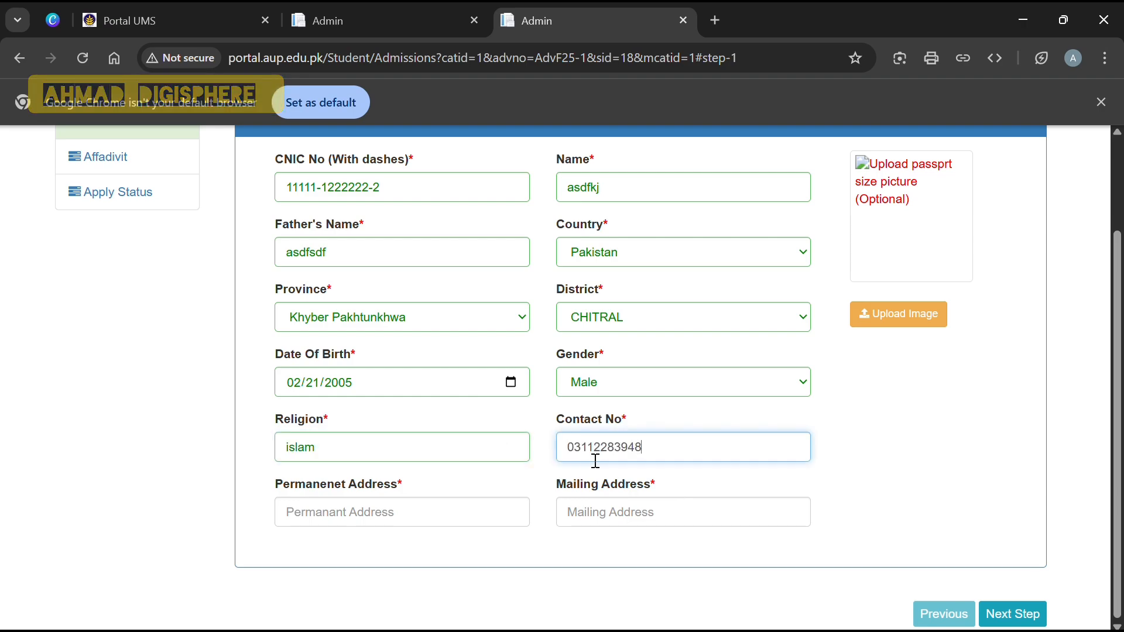
Fill in the applicant's permanent and mailing addresses.
{"action": "left_click", "coordinate": [414, 516]}
{"action": "type", "text": "akfakj aklasjd"}
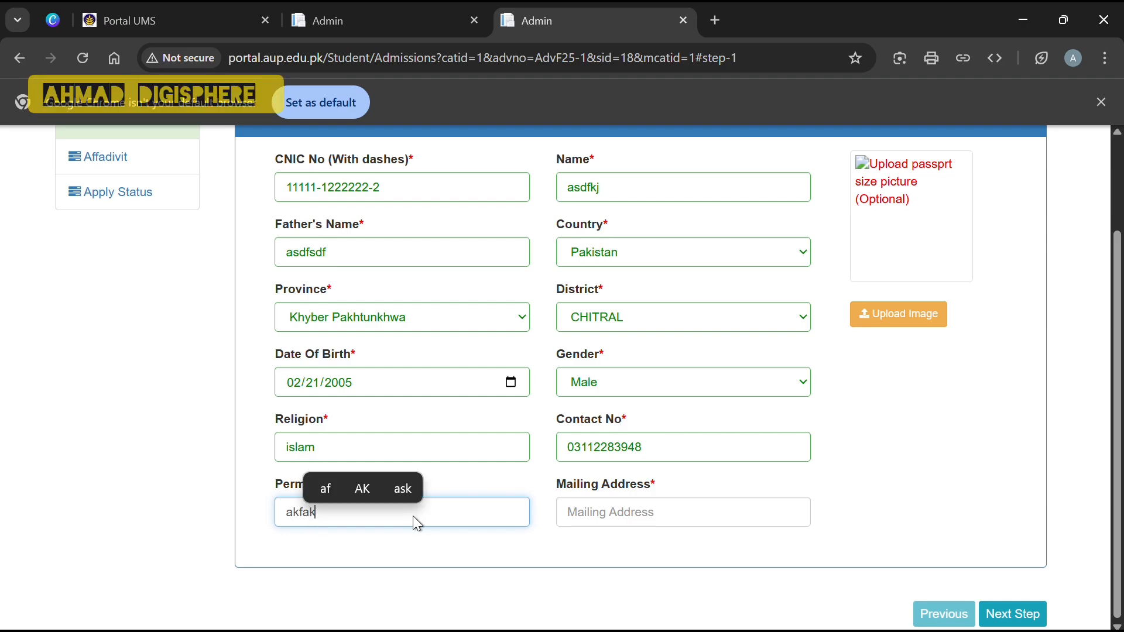
{"action": "left_click", "coordinate": [620, 507]}
{"action": "type", "text": "adfjdf adjkfdjkf akdfakd"}
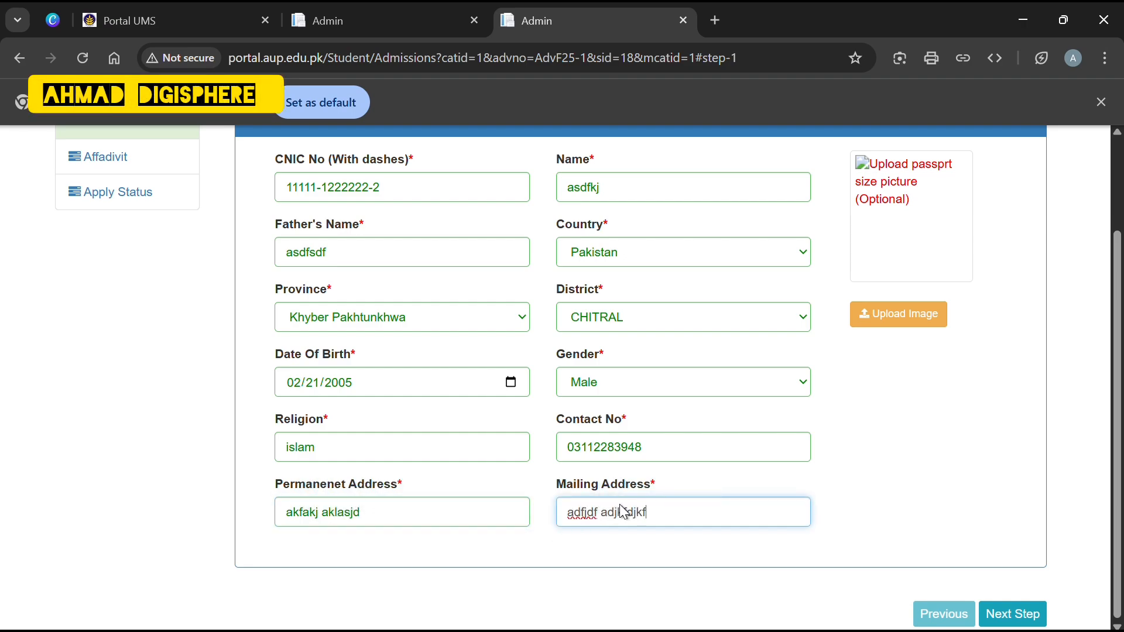
{"action": "scroll", "coordinate": [622, 504], "scroll_direction": "up", "scroll_amount": 2}
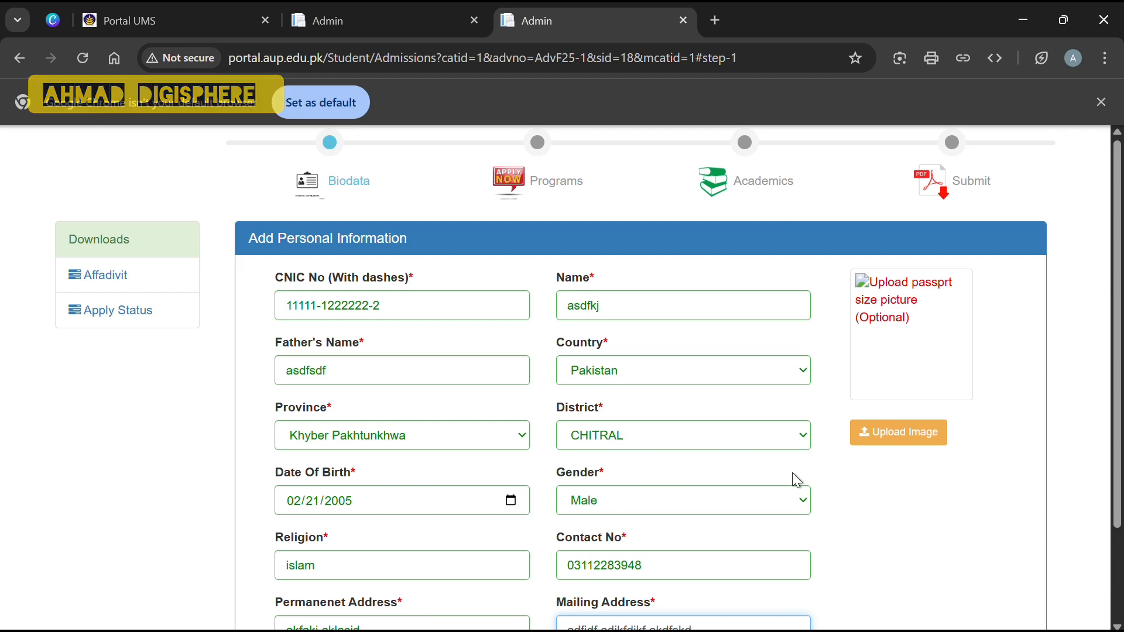
Upload bb11.jpg from Downloads as the passport picture.
{"action": "left_click", "coordinate": [899, 433]}
{"action": "left_click", "coordinate": [205, 164]}
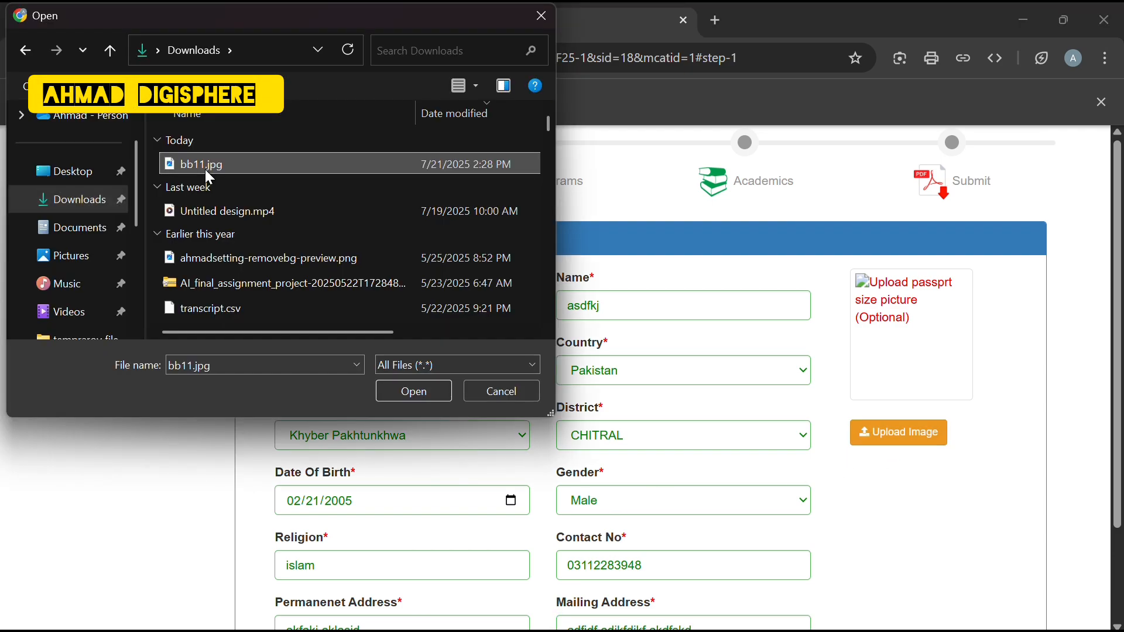
{"action": "left_click", "coordinate": [411, 396]}
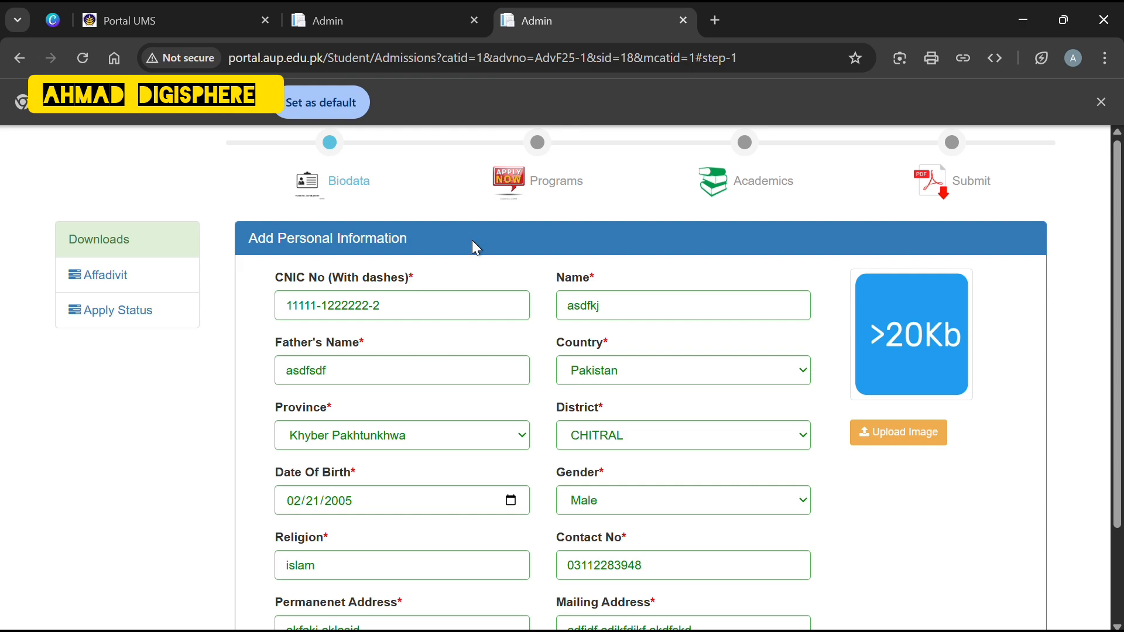
Advance the form to the Programs step with Next Step.
{"action": "scroll", "coordinate": [847, 452], "scroll_direction": "down", "scroll_amount": 1}
{"action": "scroll", "coordinate": [850, 455], "scroll_direction": "down", "scroll_amount": 1}
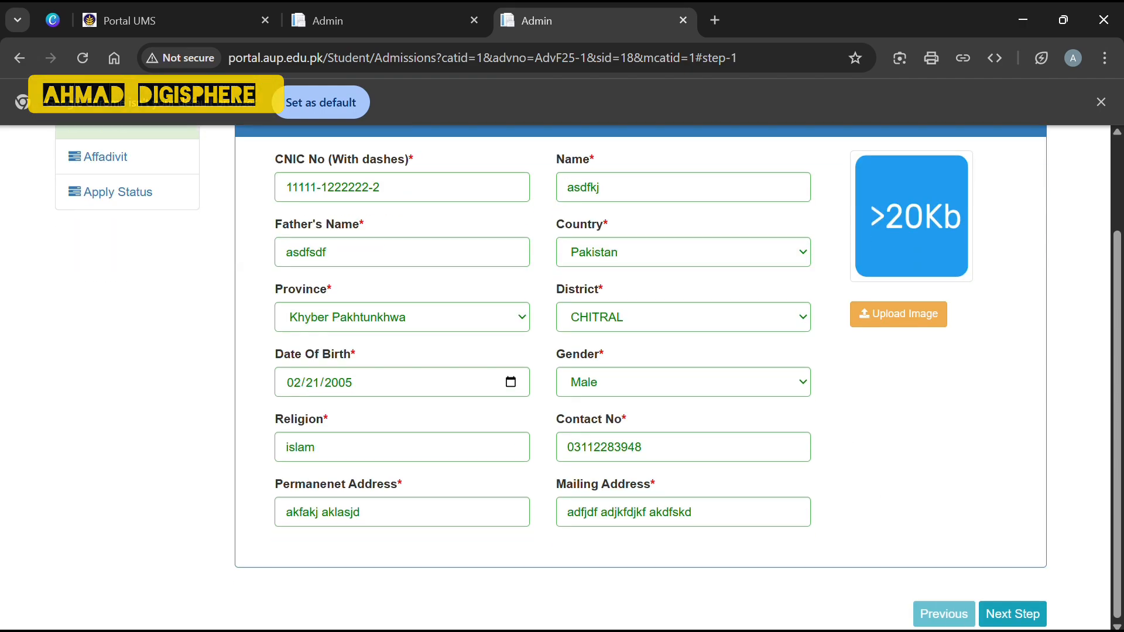
{"action": "left_click", "coordinate": [1023, 614]}
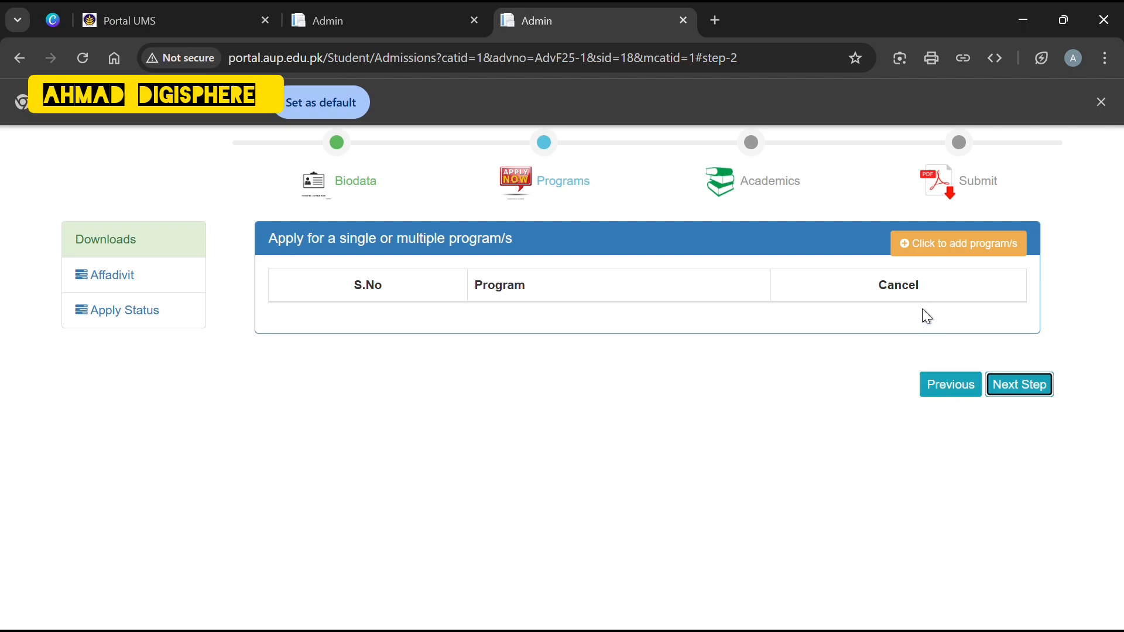
Apply for BS Artificial Intelligence Open Merit under Bachelors, ICS/IT department.
{"action": "left_click", "coordinate": [935, 248]}
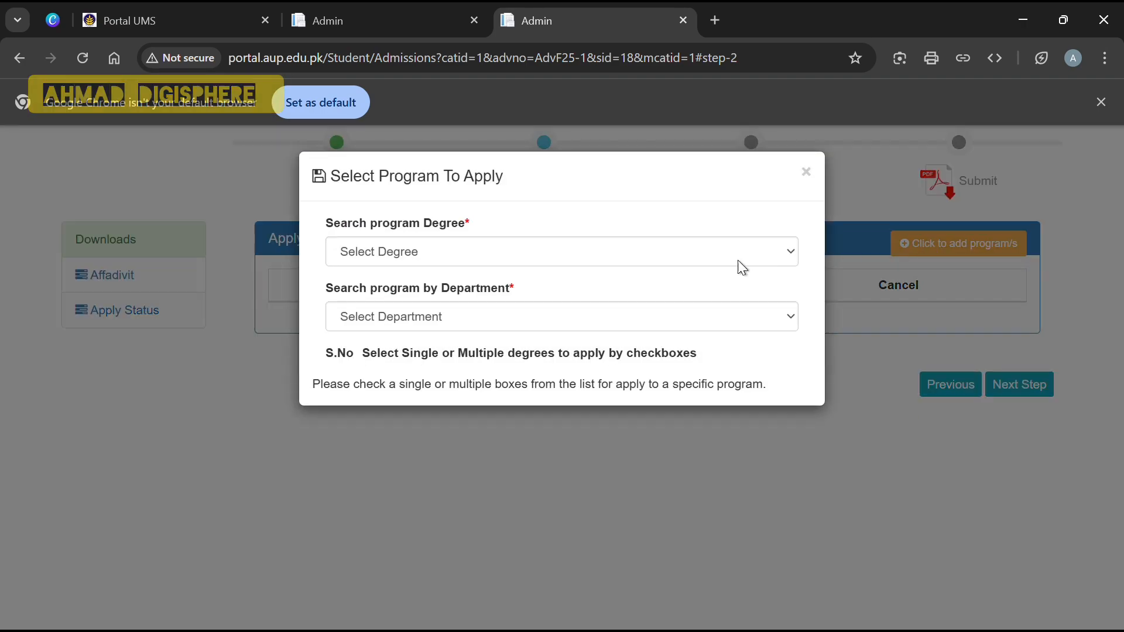
{"action": "left_click", "coordinate": [739, 262]}
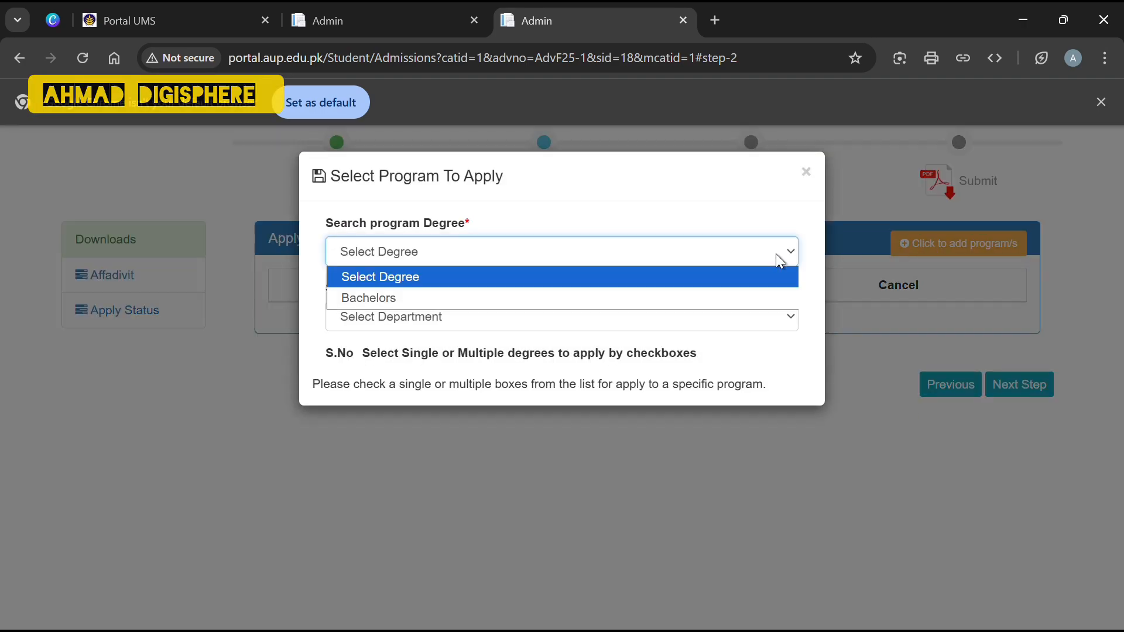
{"action": "left_click", "coordinate": [618, 299]}
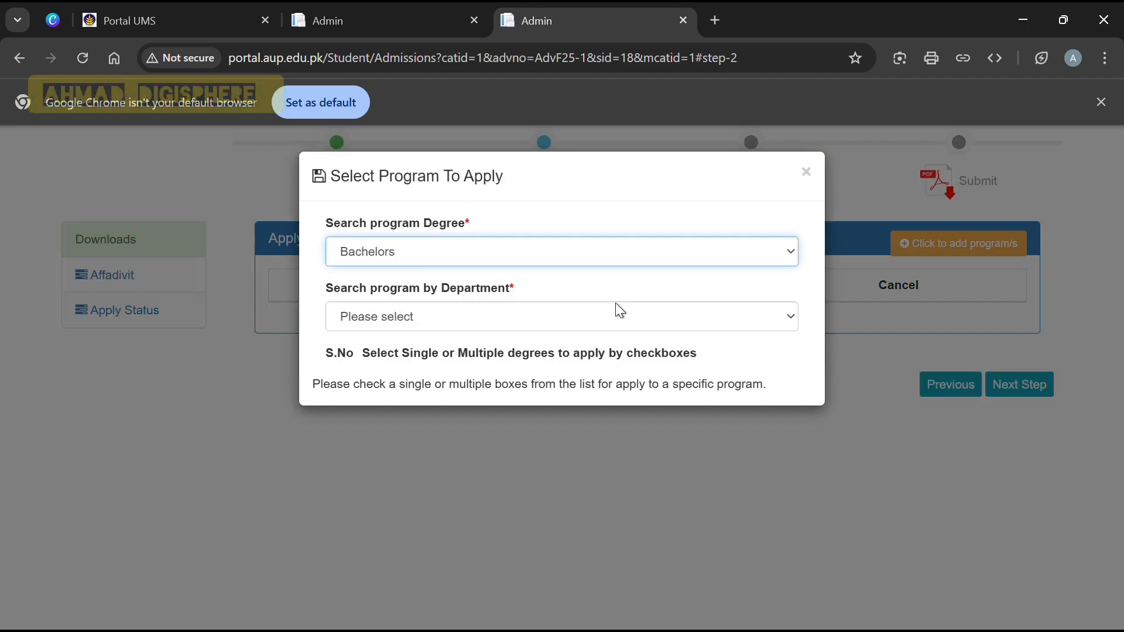
{"action": "left_click", "coordinate": [785, 316]}
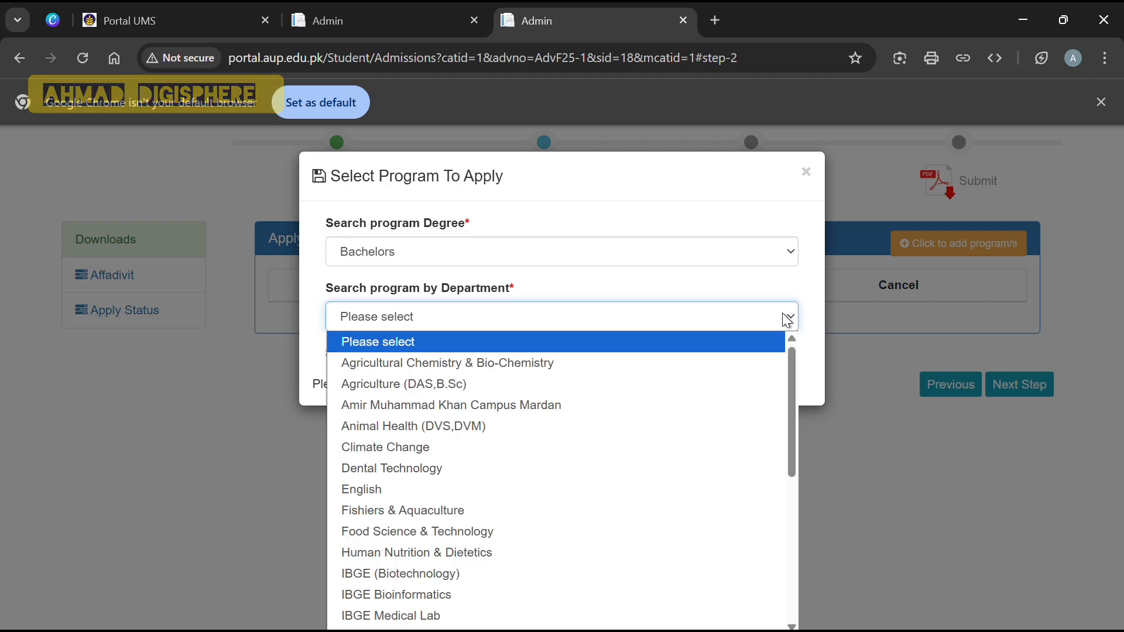
{"action": "scroll", "coordinate": [656, 417], "scroll_direction": "down", "scroll_amount": 2}
{"action": "scroll", "coordinate": [655, 417], "scroll_direction": "down", "scroll_amount": 5}
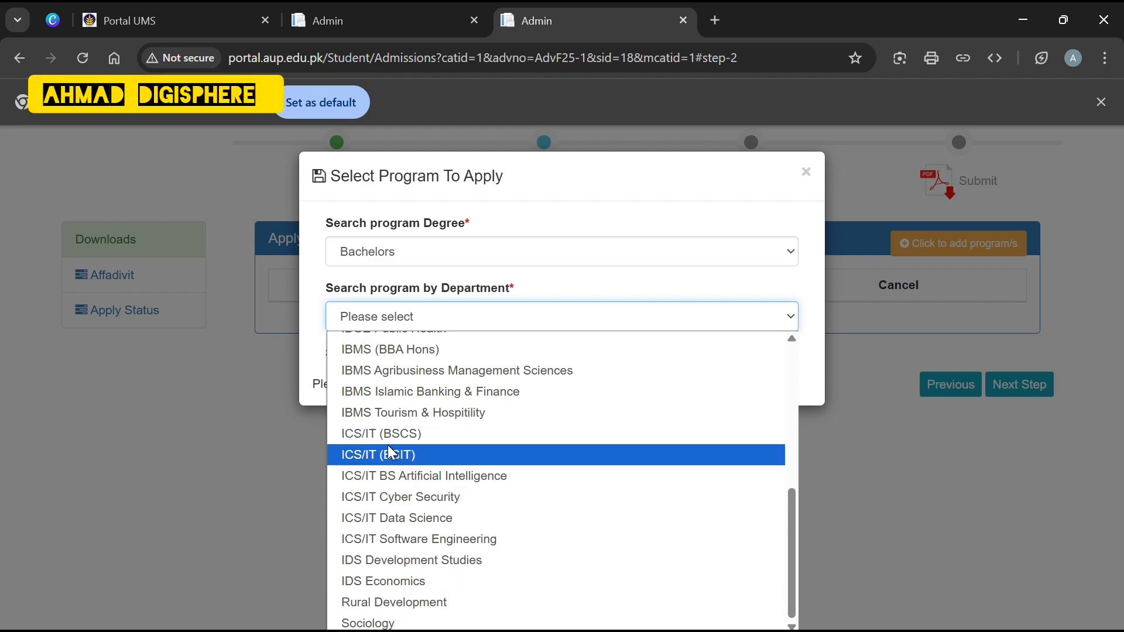
{"action": "left_click", "coordinate": [397, 473]}
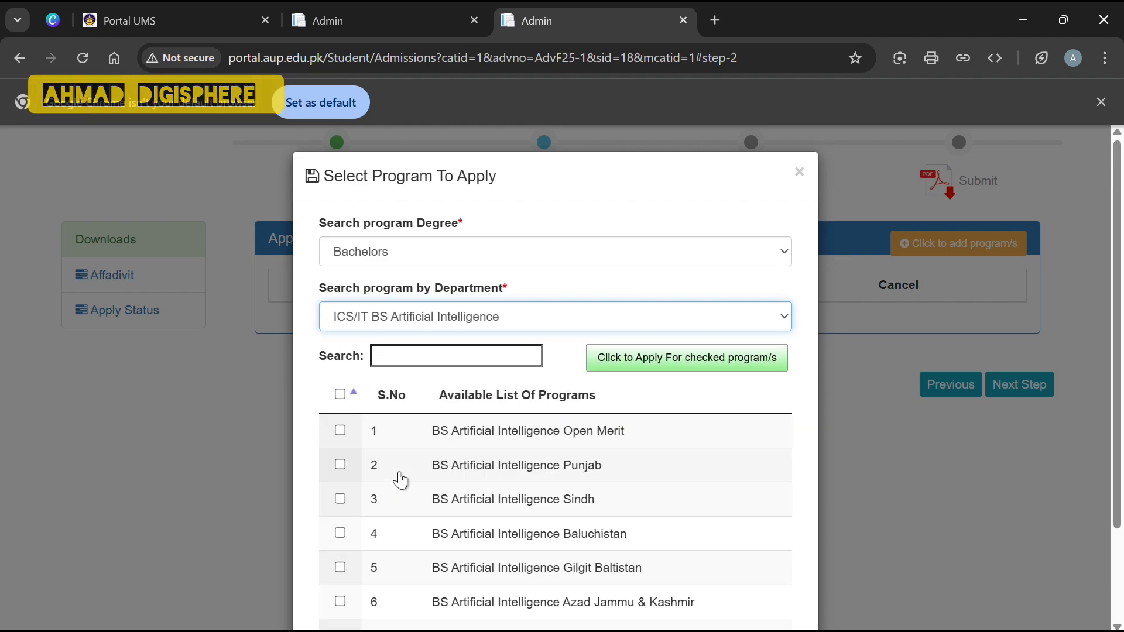
{"action": "scroll", "coordinate": [400, 480], "scroll_direction": "down", "scroll_amount": 1}
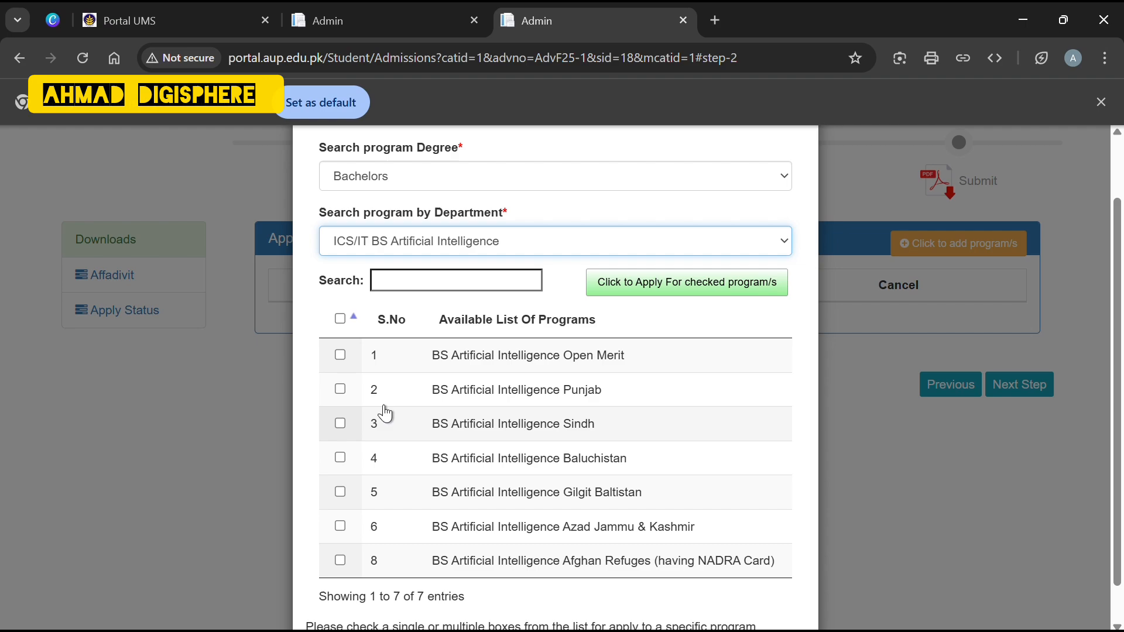
{"action": "left_click", "coordinate": [341, 356]}
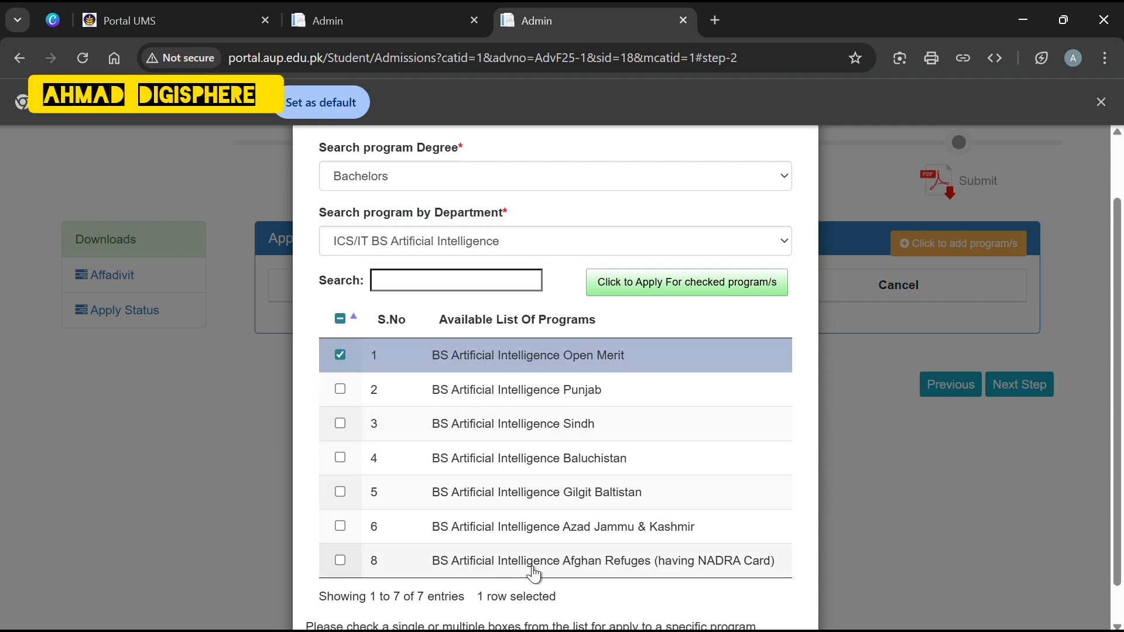
{"action": "scroll", "coordinate": [585, 439], "scroll_direction": "up", "scroll_amount": 2}
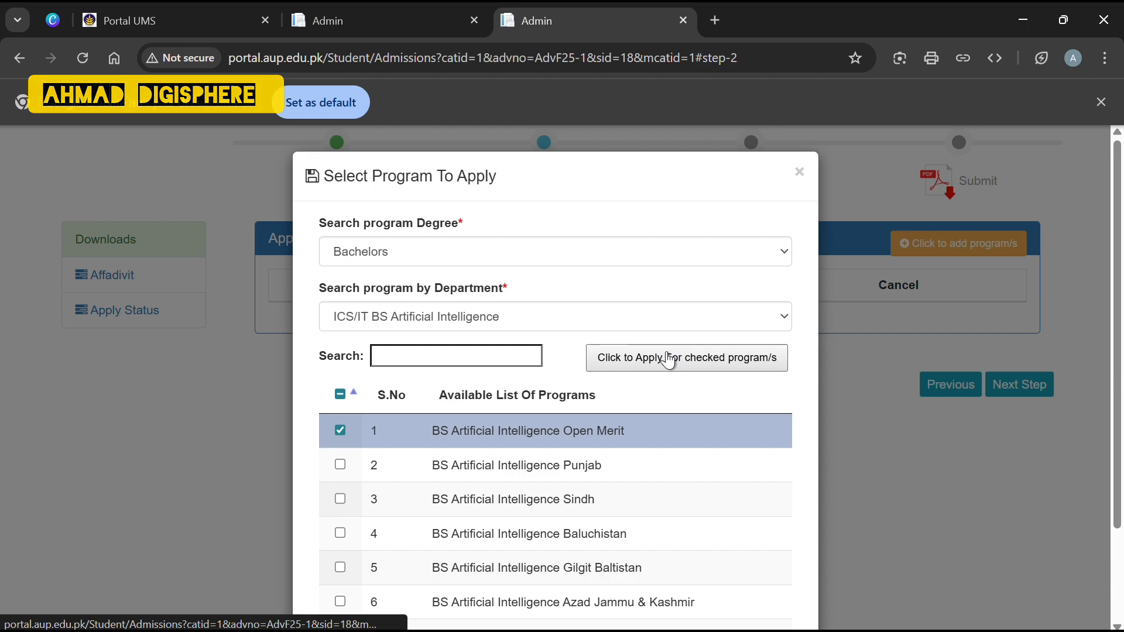
{"action": "left_click", "coordinate": [666, 355]}
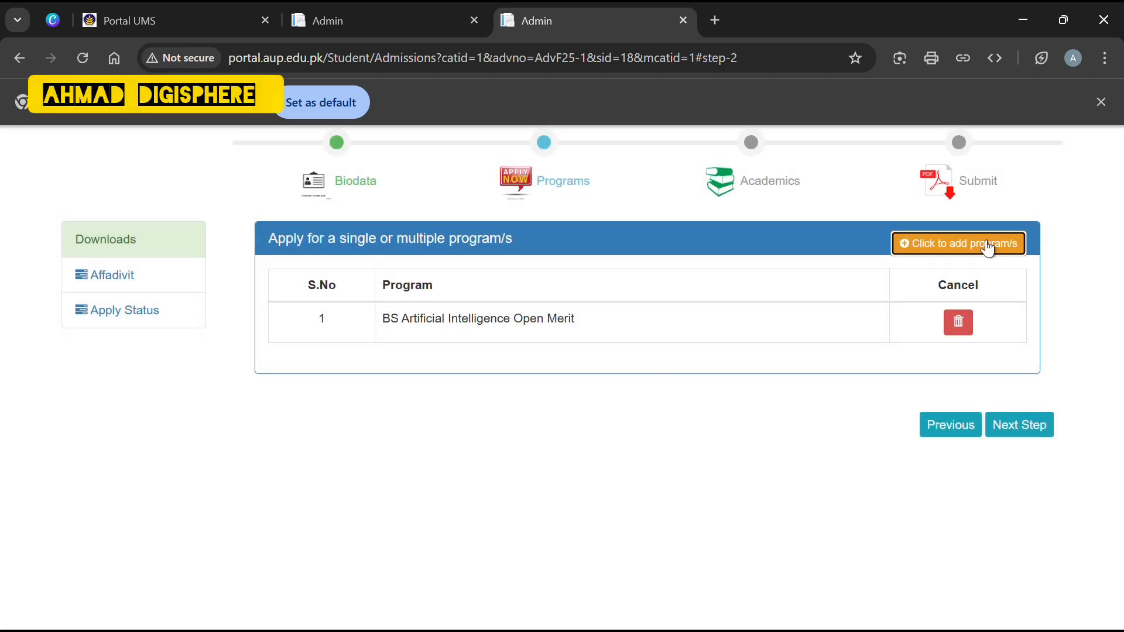
Apply for the IBGE B.Sc (Hons) Bio-Informatics employees' children quota program.
{"action": "left_click", "coordinate": [955, 240]}
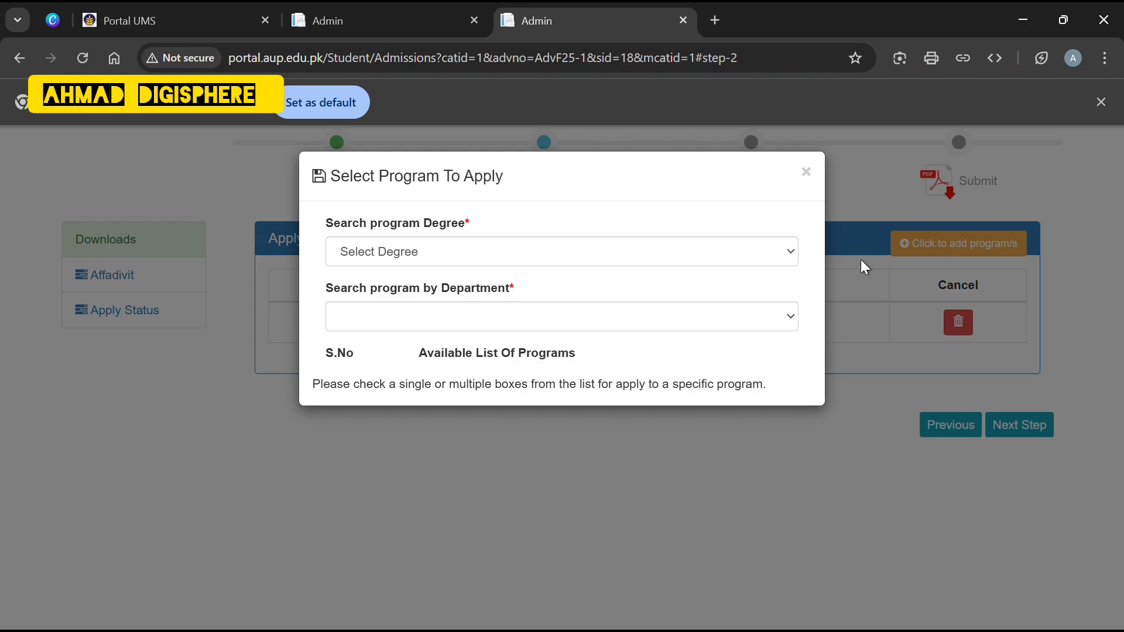
{"action": "left_click", "coordinate": [786, 255]}
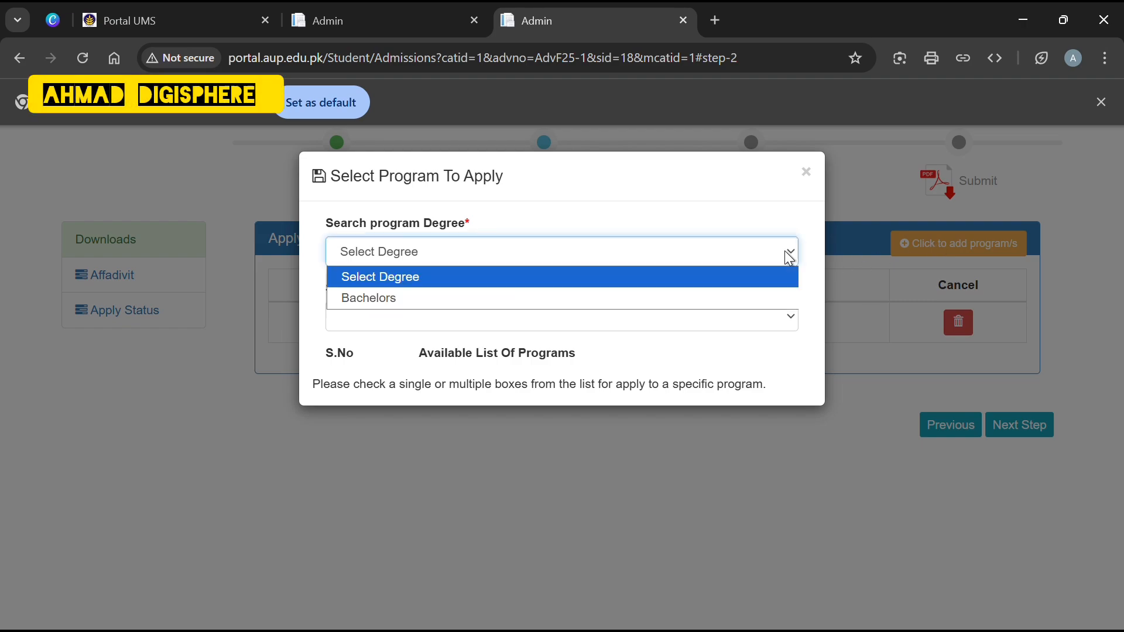
{"action": "left_click", "coordinate": [606, 298]}
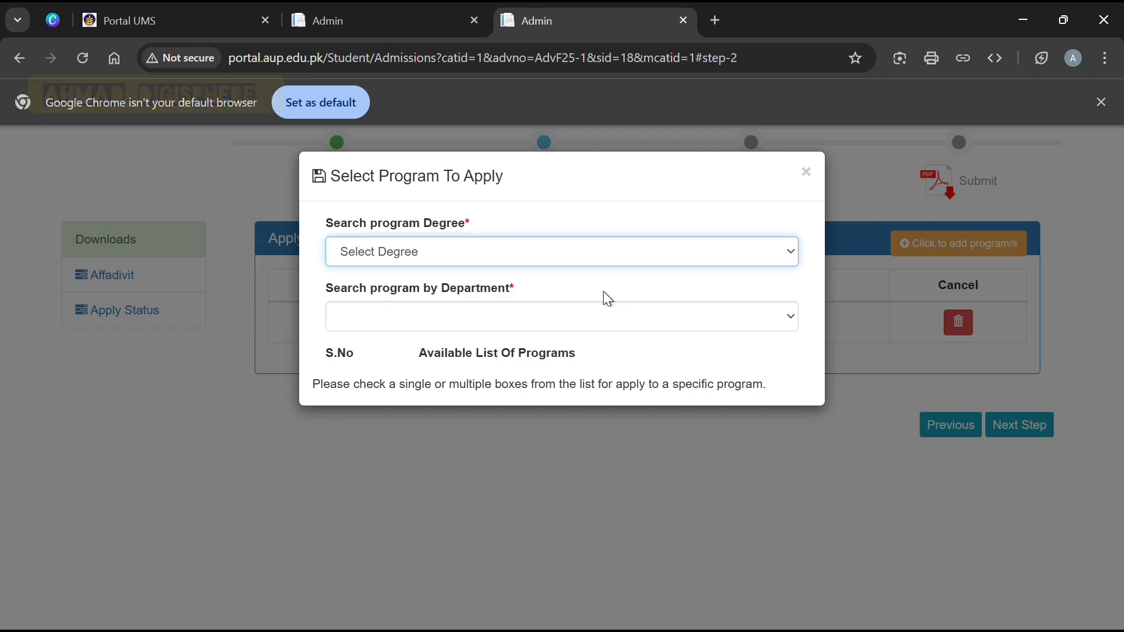
{"action": "left_click", "coordinate": [713, 313]}
{"action": "left_click", "coordinate": [447, 591]}
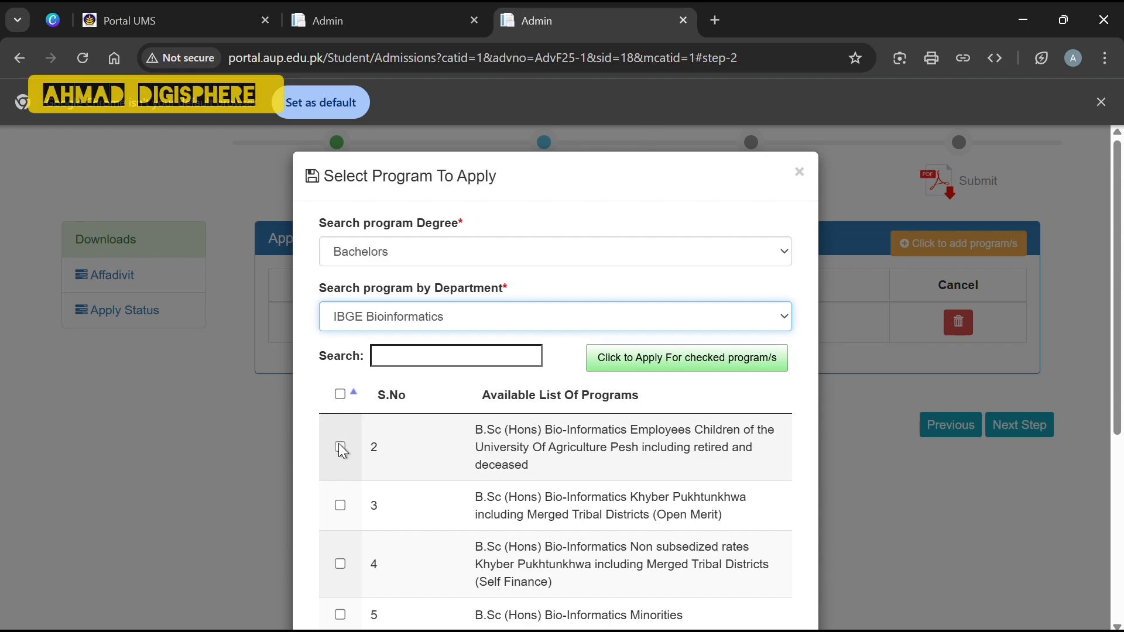
{"action": "left_click", "coordinate": [340, 447]}
{"action": "left_click", "coordinate": [619, 354]}
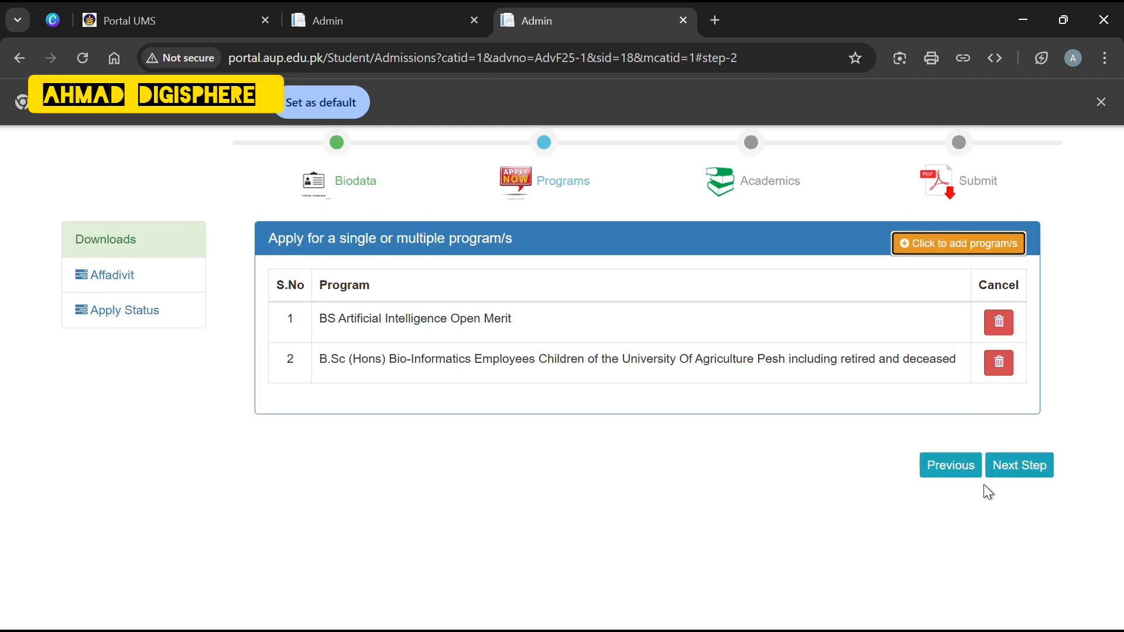
On the Academics step, add an SSC/O-Level row with group Science and board BISE Peshawar.
{"action": "left_click", "coordinate": [1034, 465]}
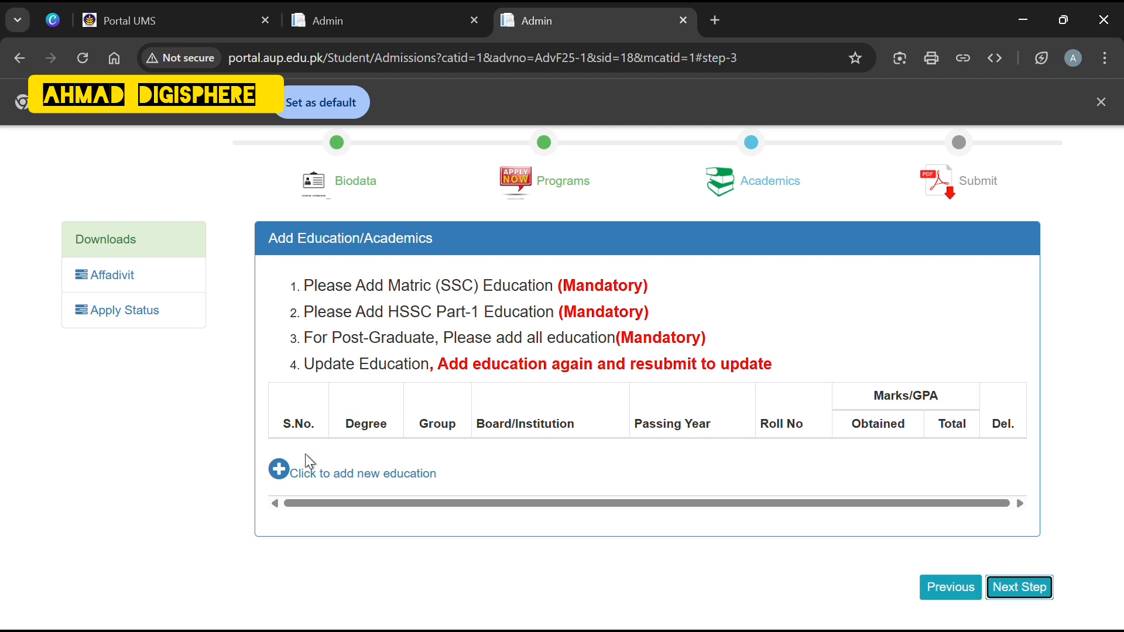
{"action": "left_click", "coordinate": [281, 469]}
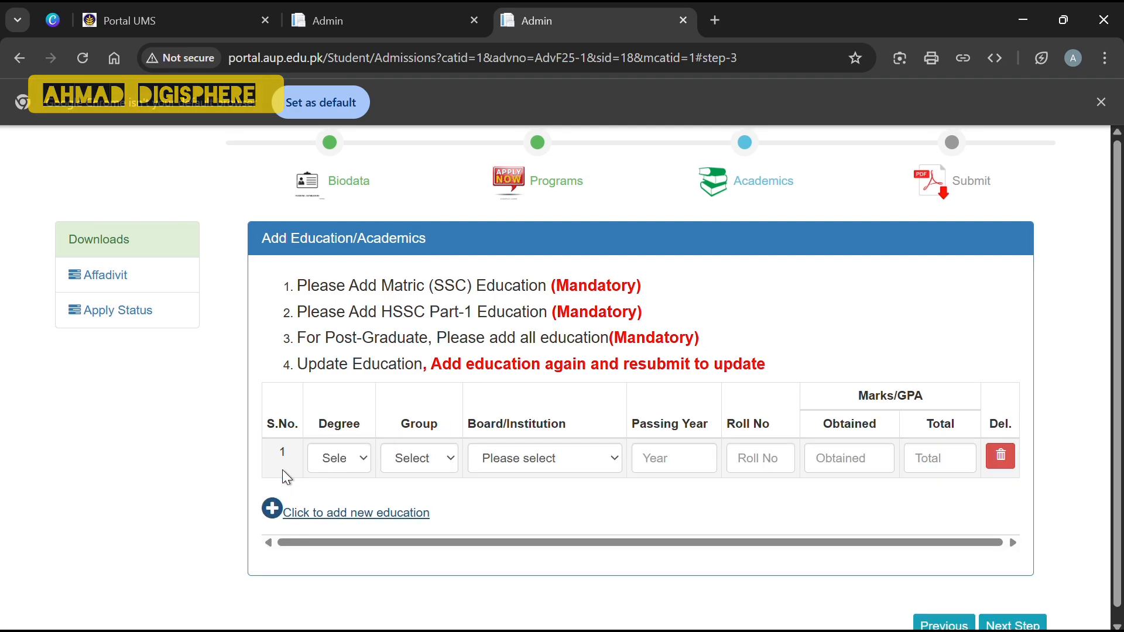
{"action": "left_click", "coordinate": [350, 459]}
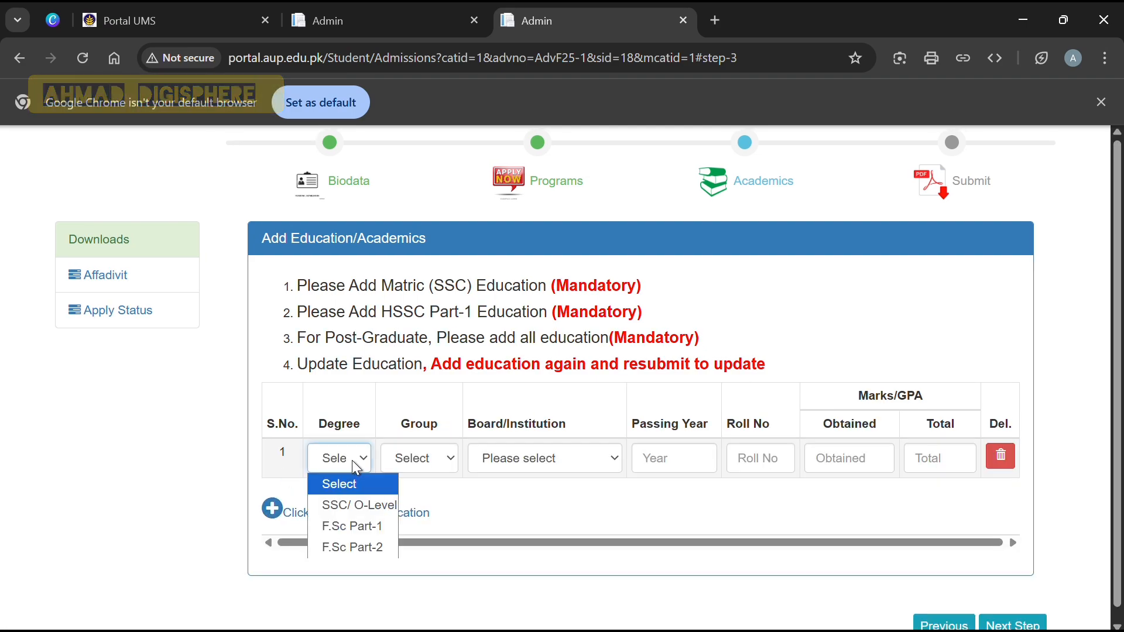
{"action": "left_click", "coordinate": [364, 499]}
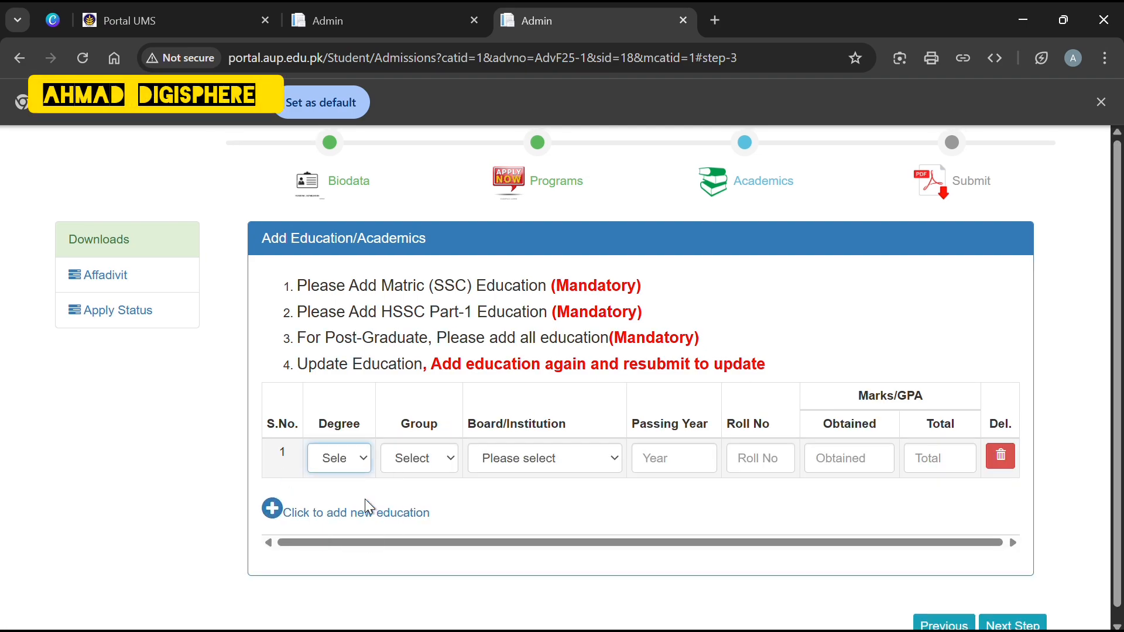
{"action": "left_click", "coordinate": [450, 467]}
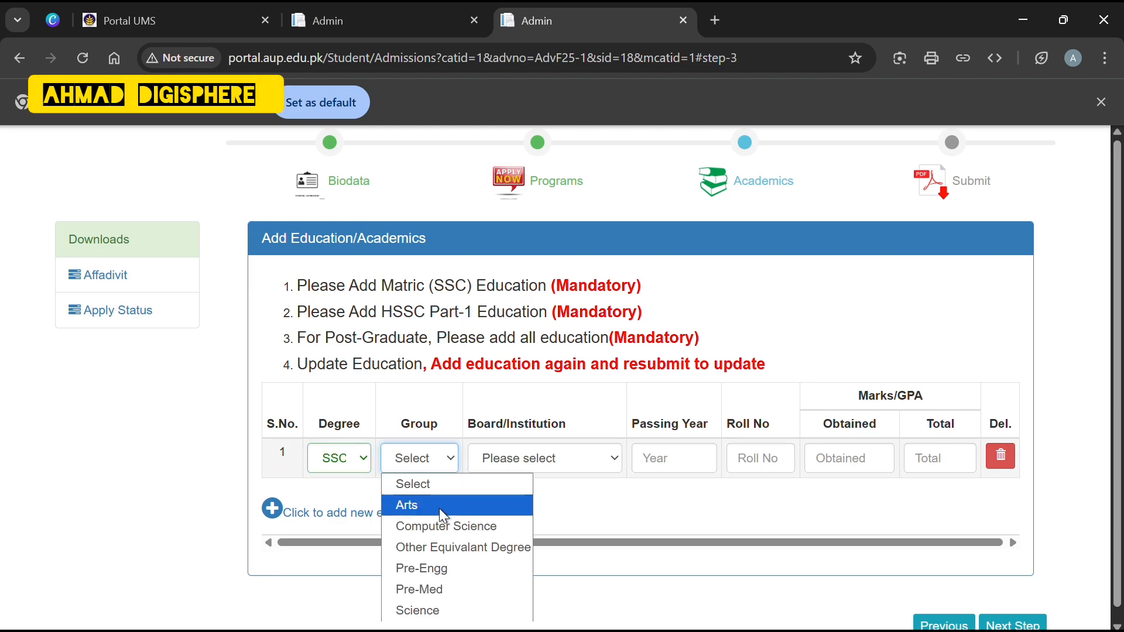
{"action": "left_click", "coordinate": [433, 612]}
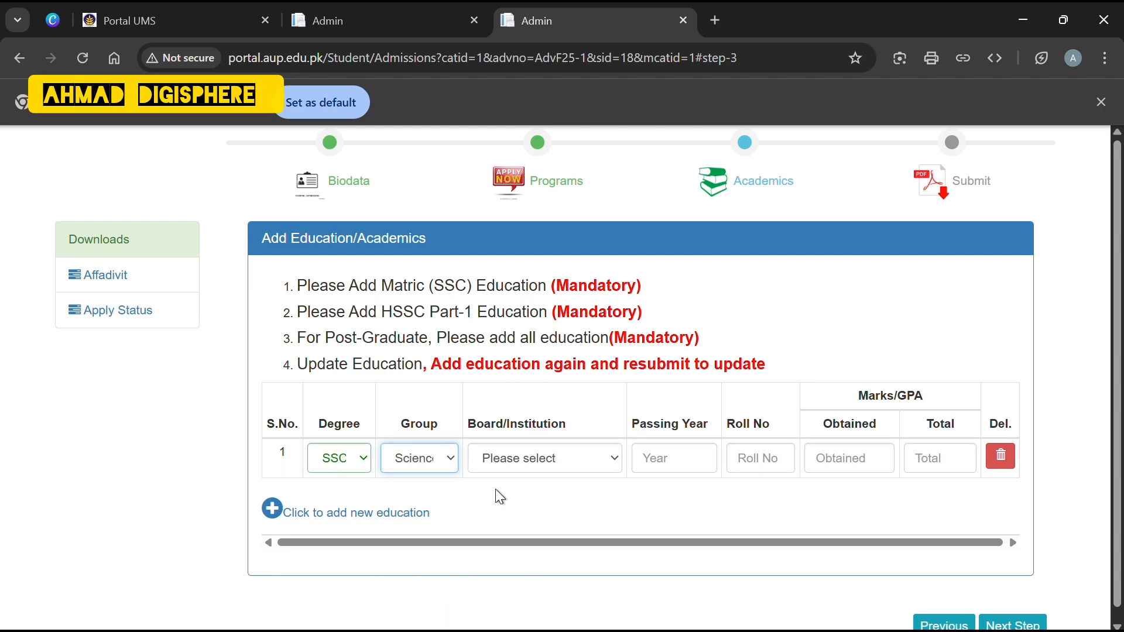
{"action": "left_click", "coordinate": [608, 460]}
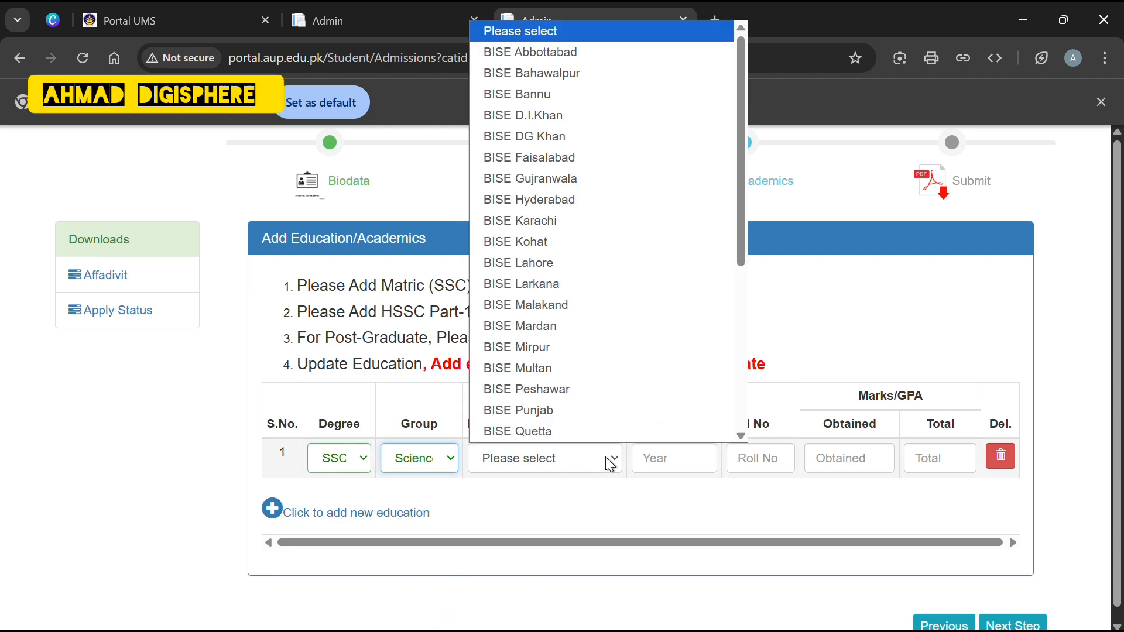
{"action": "left_click", "coordinate": [550, 388]}
Enter SSC passing year 2020, the roll number, and marks 876 of 1100.
{"action": "left_click", "coordinate": [674, 468]}
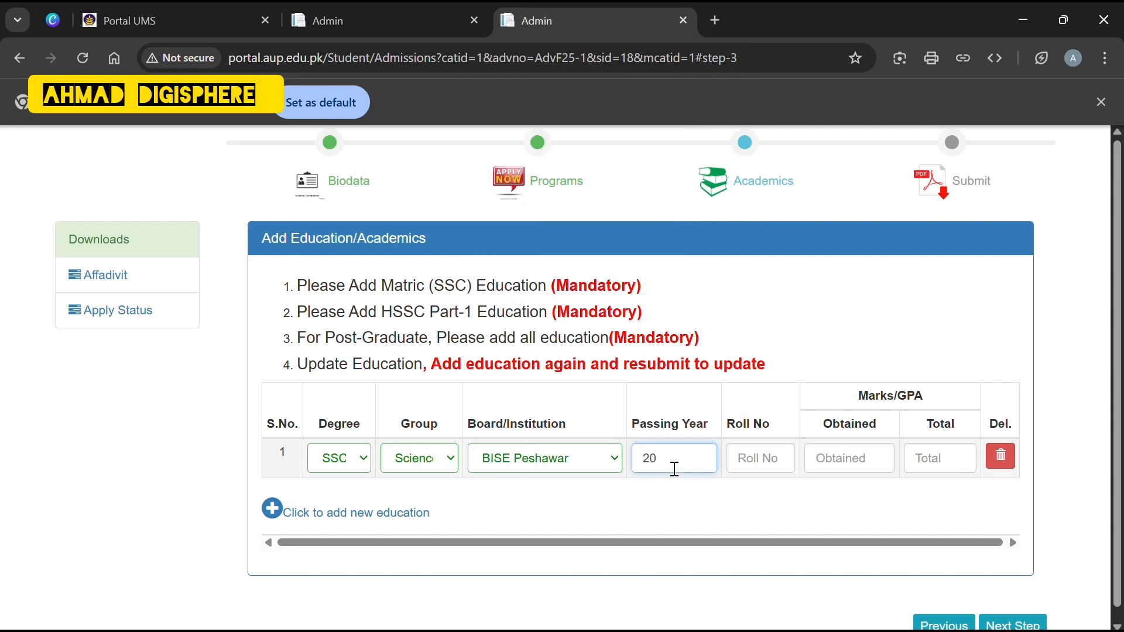
{"action": "left_click", "coordinate": [757, 457]}
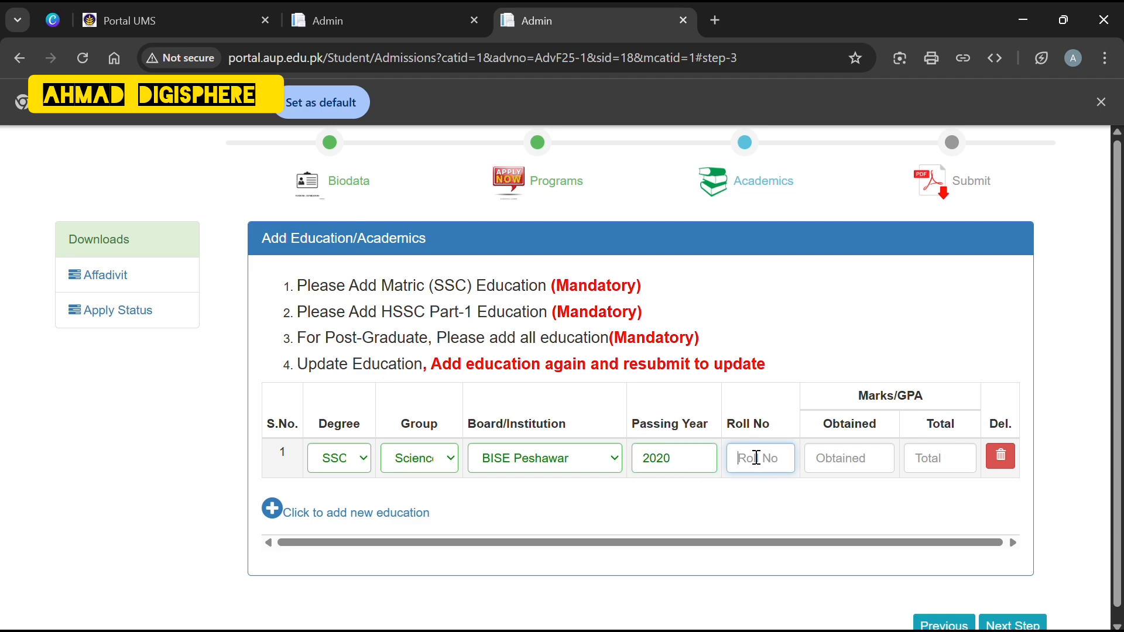
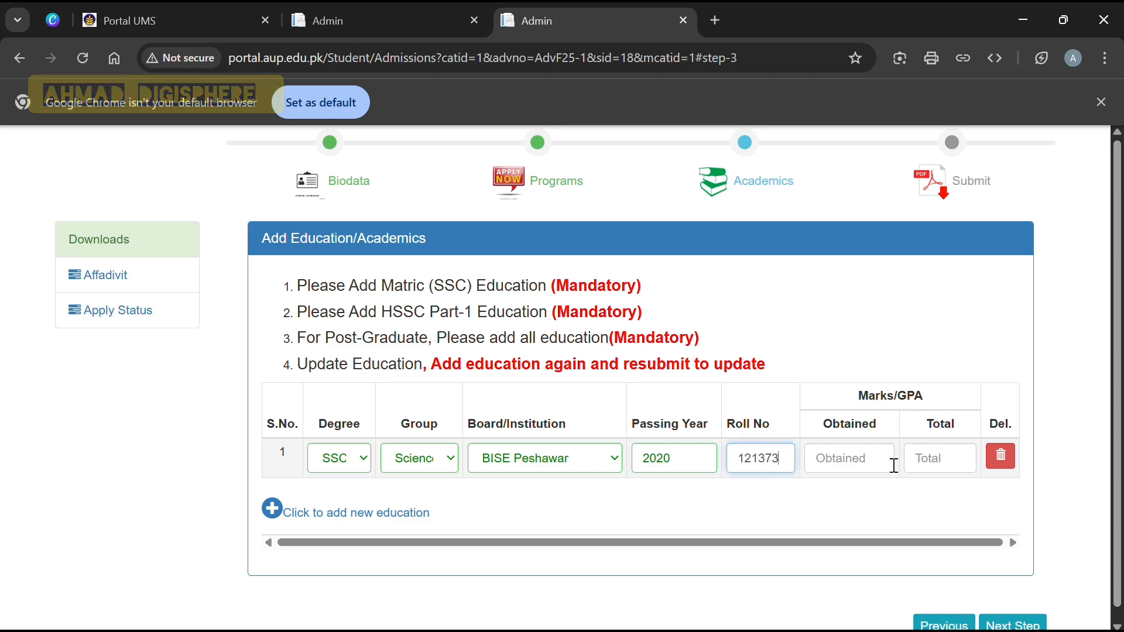
{"action": "left_click", "coordinate": [861, 459]}
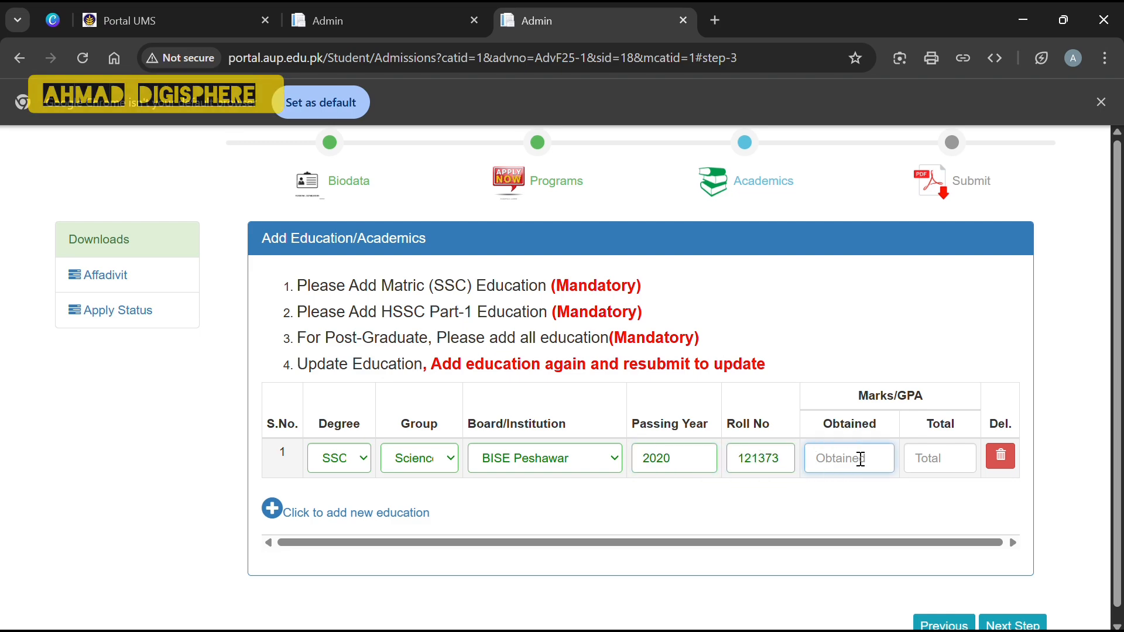
{"action": "type", "text": "876"}
{"action": "left_click", "coordinate": [919, 463]}
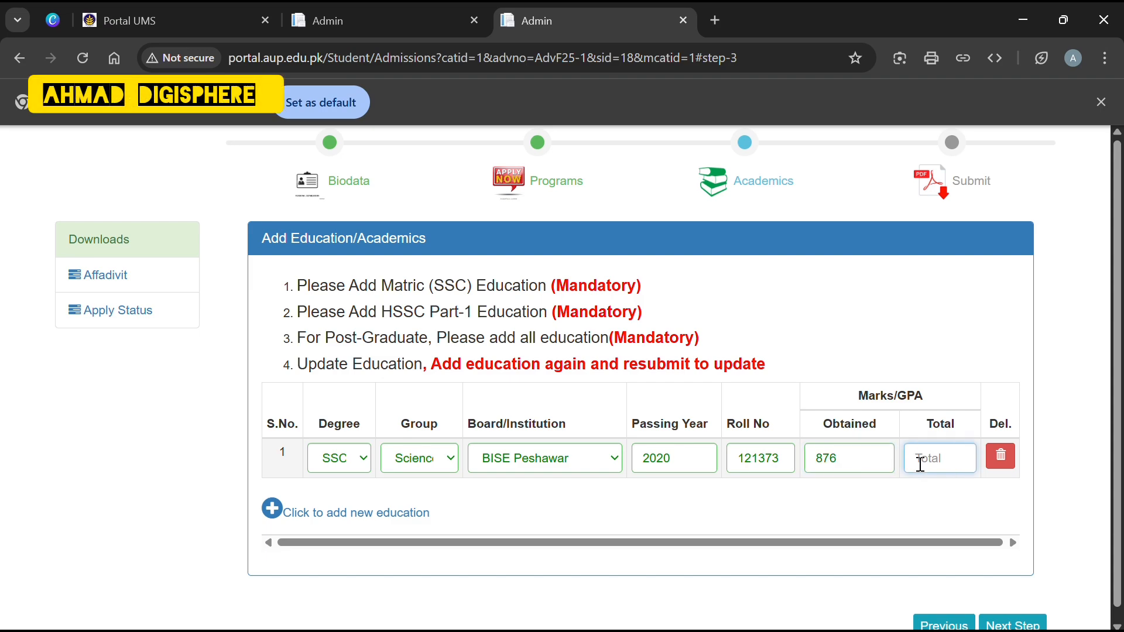
{"action": "type", "text": "1100"}
{"action": "scroll", "coordinate": [909, 489], "scroll_direction": "down", "scroll_amount": 1}
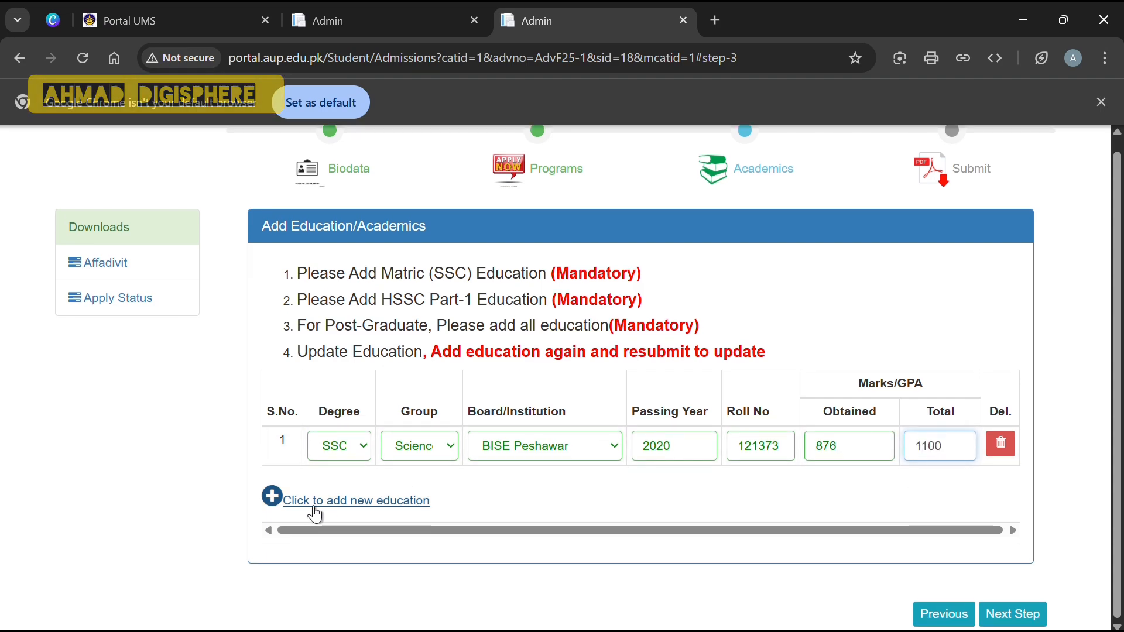
Add a second education row: F.Sc, Pre-Engg group, BISE Peshawar.
{"action": "left_click", "coordinate": [269, 502]}
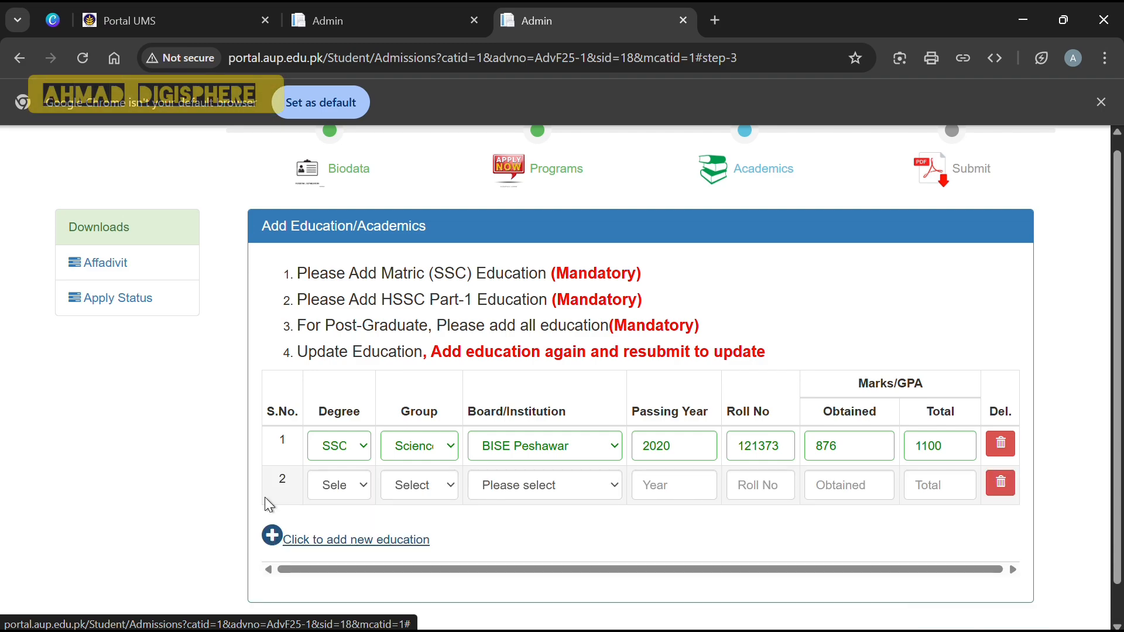
{"action": "left_click", "coordinate": [350, 487]}
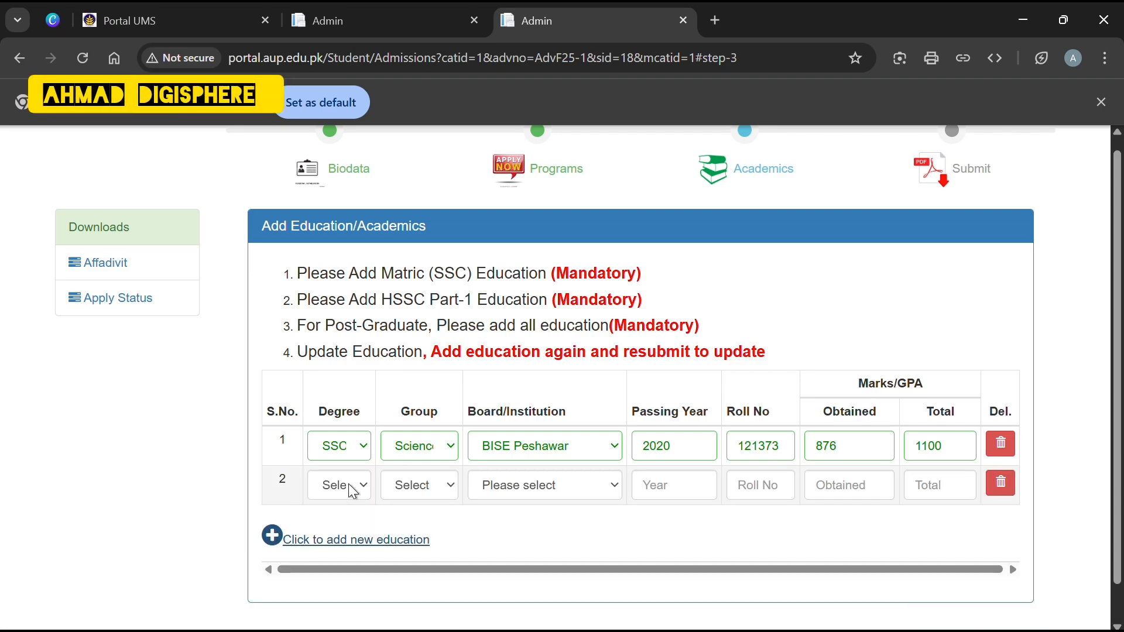
{"action": "left_click", "coordinate": [352, 551]}
{"action": "left_click", "coordinate": [441, 493]}
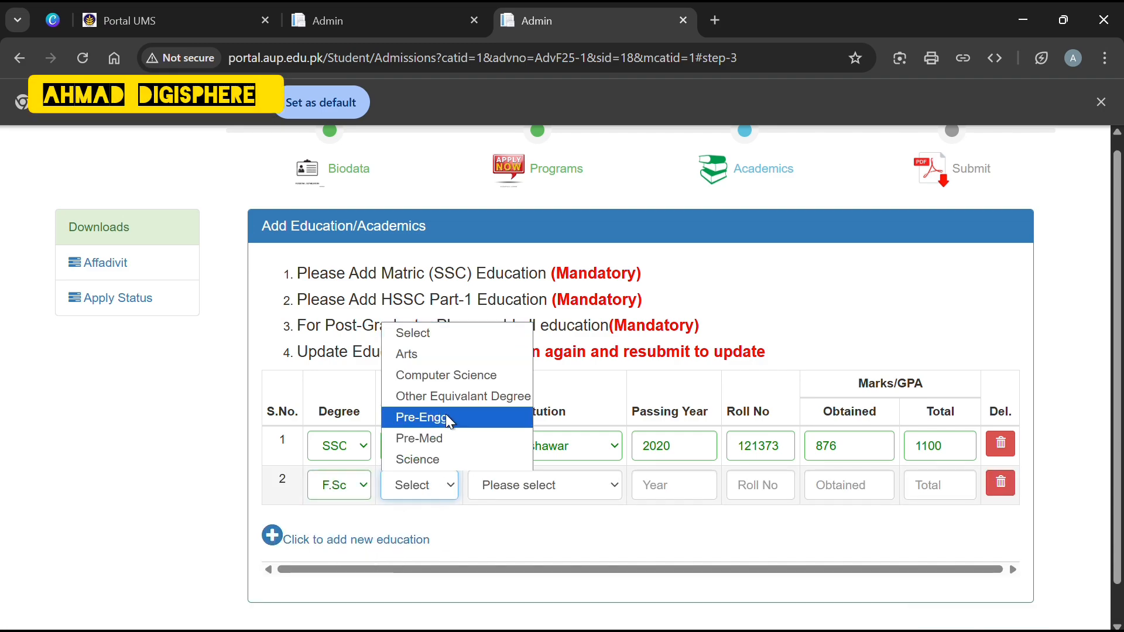
{"action": "left_click", "coordinate": [446, 418]}
{"action": "left_click", "coordinate": [582, 485]}
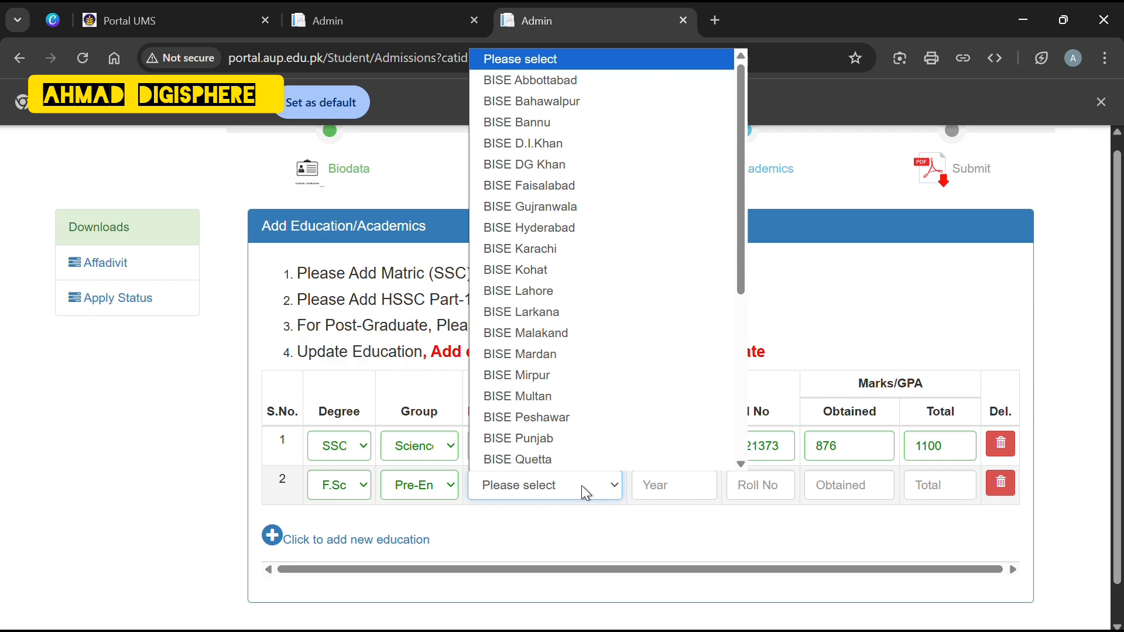
{"action": "left_click", "coordinate": [552, 417]}
Enter F.Sc year 2023, the roll number, marks 903 of 1200, and continue to the Check List.
{"action": "left_click", "coordinate": [664, 490]}
{"action": "type", "text": "2023"}
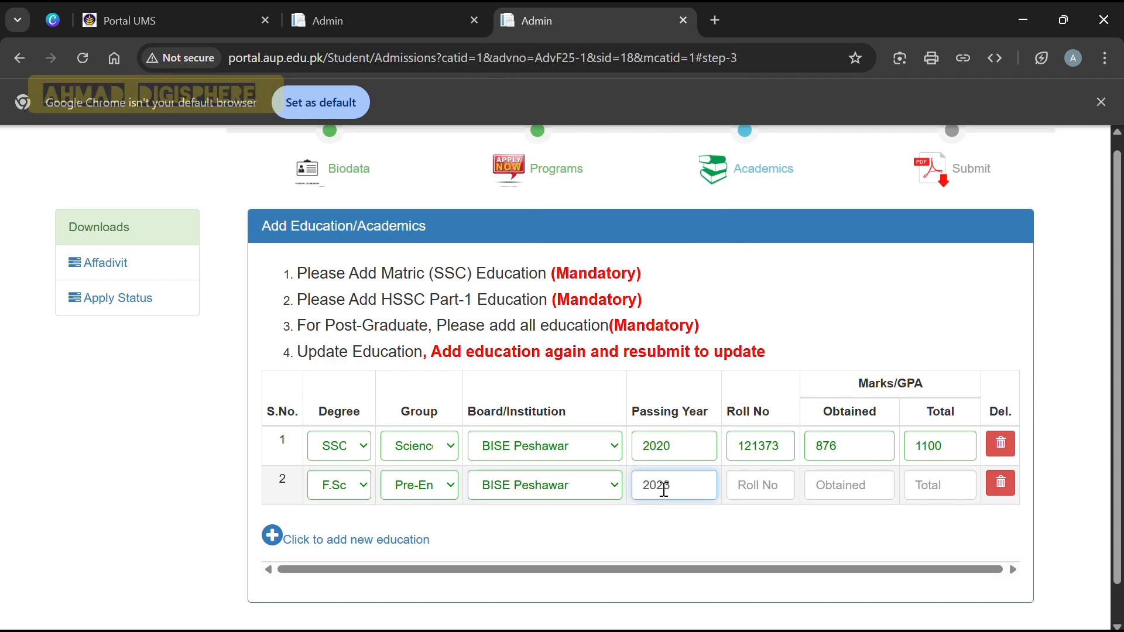
{"action": "left_click", "coordinate": [761, 485]}
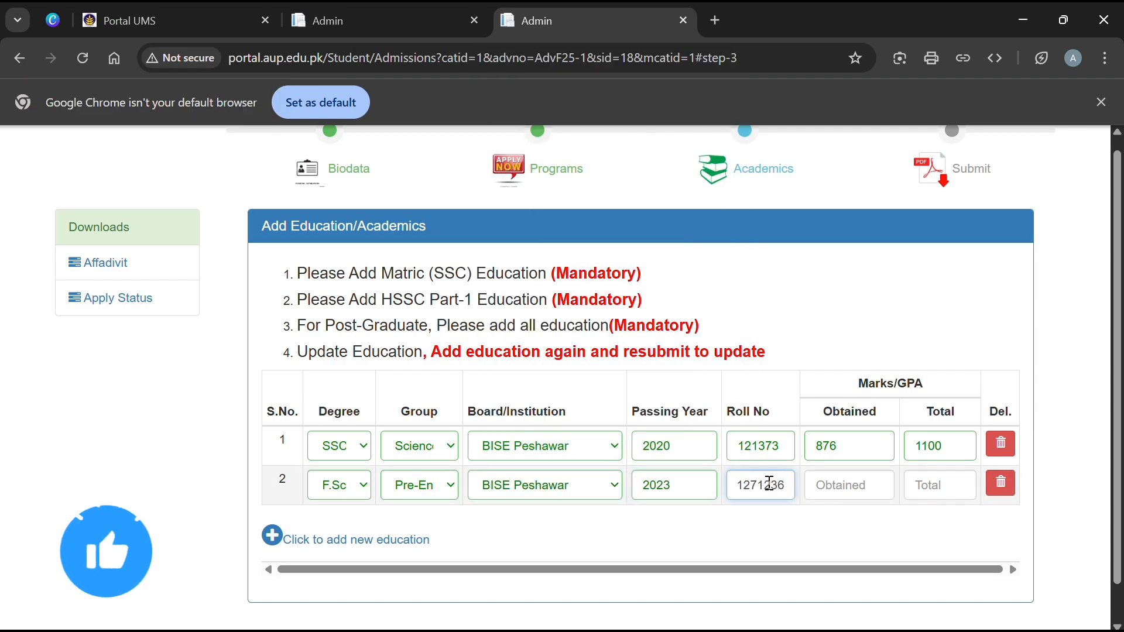
{"action": "left_click", "coordinate": [840, 484]}
{"action": "type", "text": "903"}
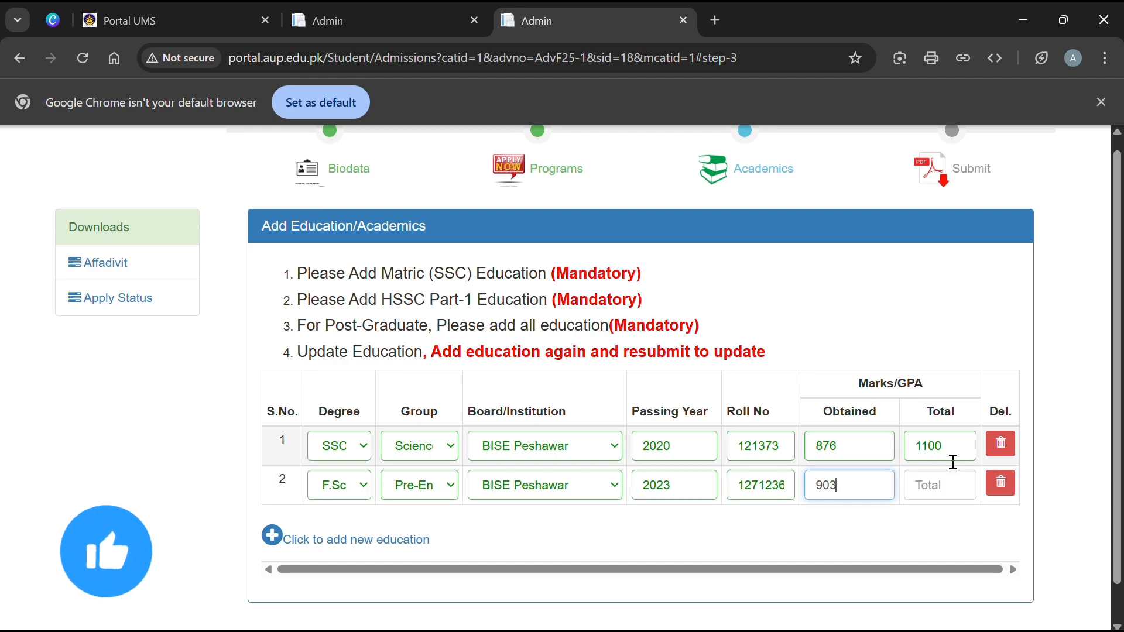
{"action": "left_click", "coordinate": [930, 486]}
{"action": "type", "text": "1200"}
{"action": "scroll", "coordinate": [281, 506], "scroll_direction": "down", "scroll_amount": 1}
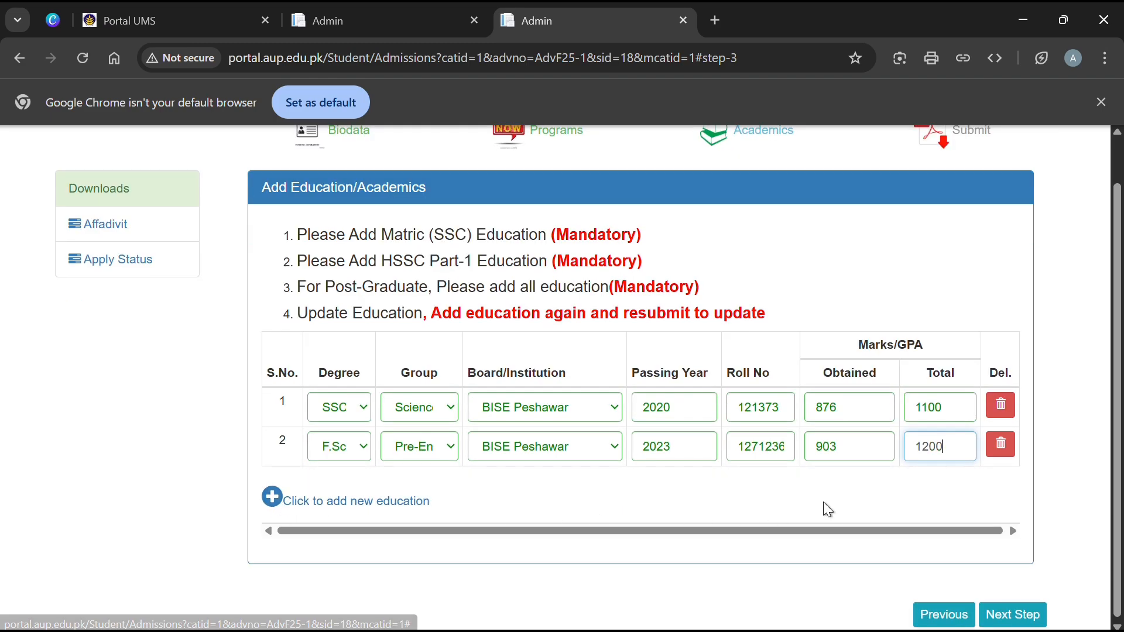
{"action": "left_click", "coordinate": [1003, 617]}
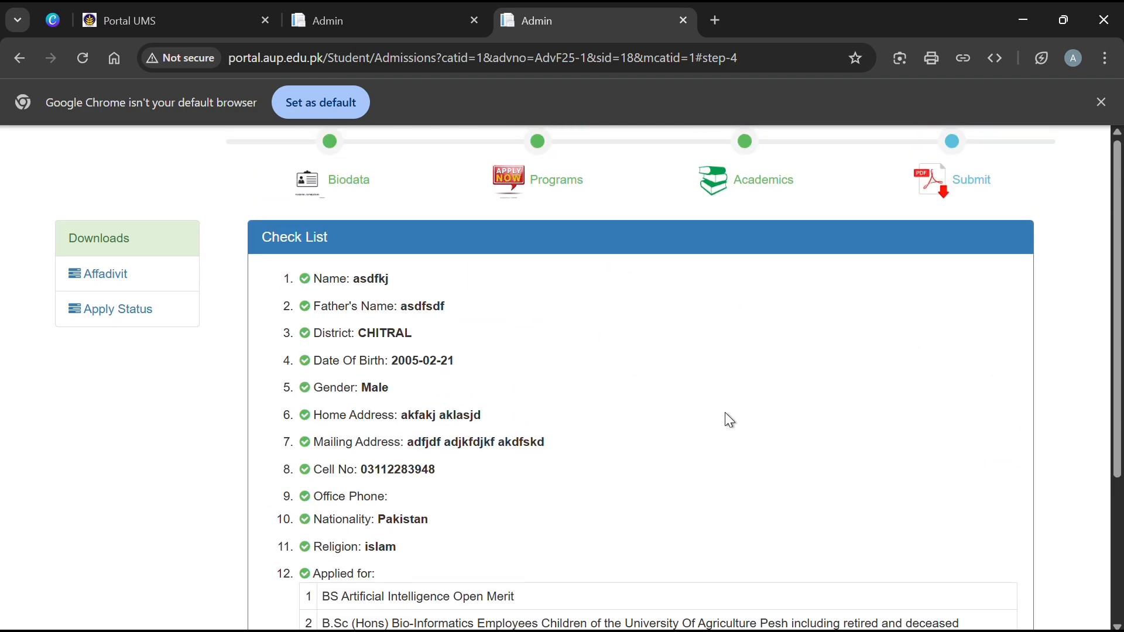
Submit the reviewed admission form and dismiss the 'Record Submitted Successfully' message.
{"action": "scroll", "coordinate": [724, 412], "scroll_direction": "down", "scroll_amount": 2}
{"action": "scroll", "coordinate": [725, 413], "scroll_direction": "down", "scroll_amount": 2}
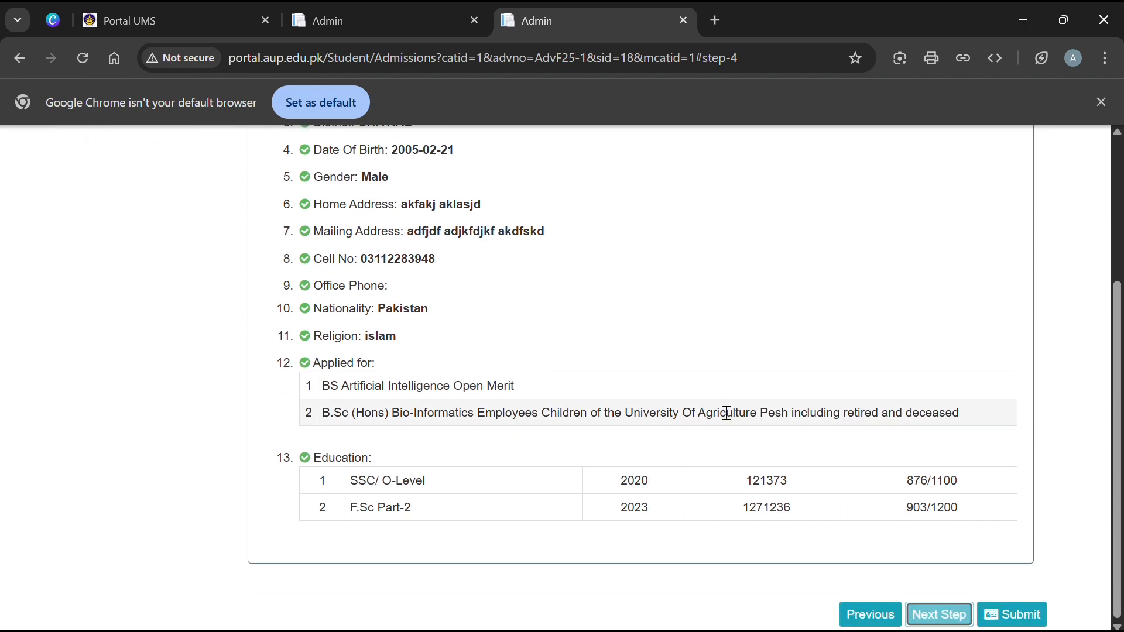
{"action": "left_click", "coordinate": [1008, 614]}
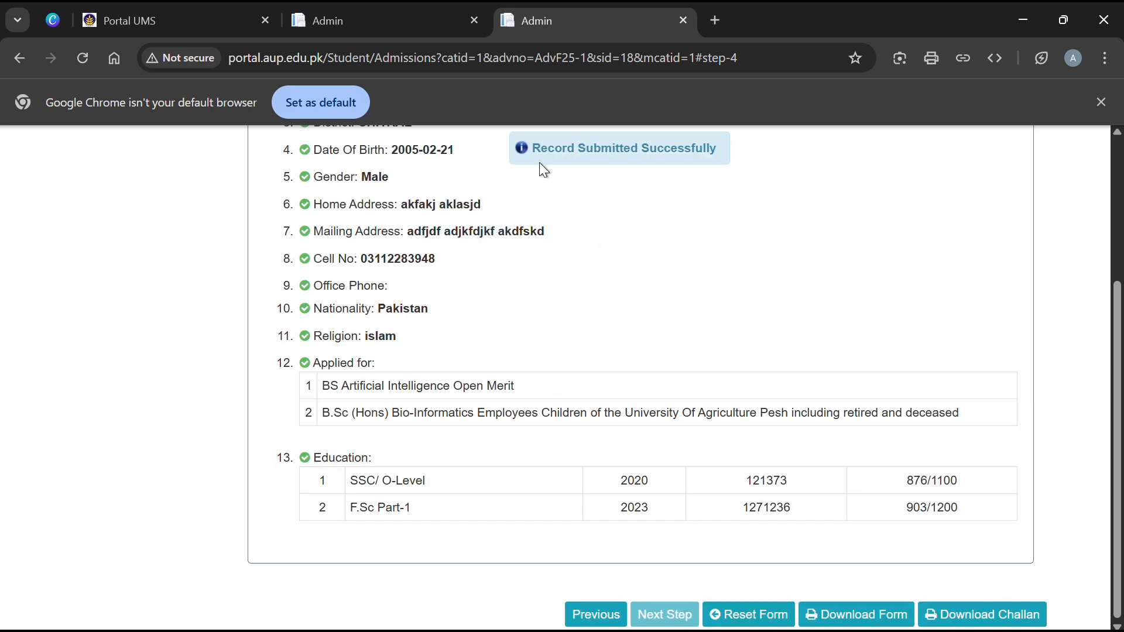
{"action": "left_click", "coordinate": [671, 155]}
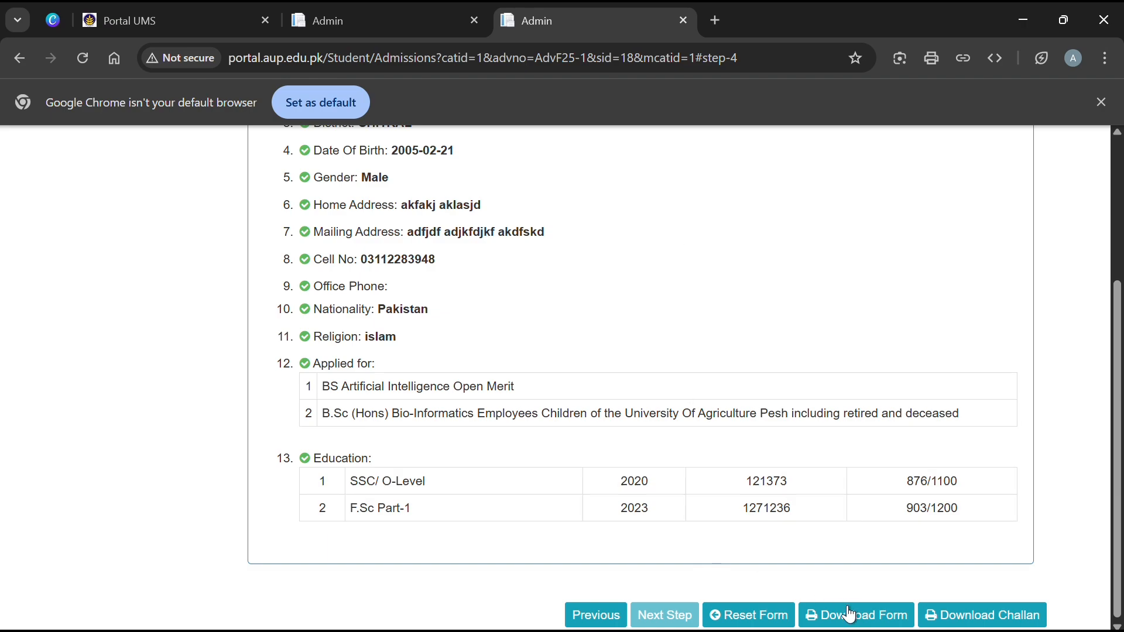
Download and review the Rs.1500 HBL fee challan PDF, then close it.
{"action": "left_click", "coordinate": [967, 616]}
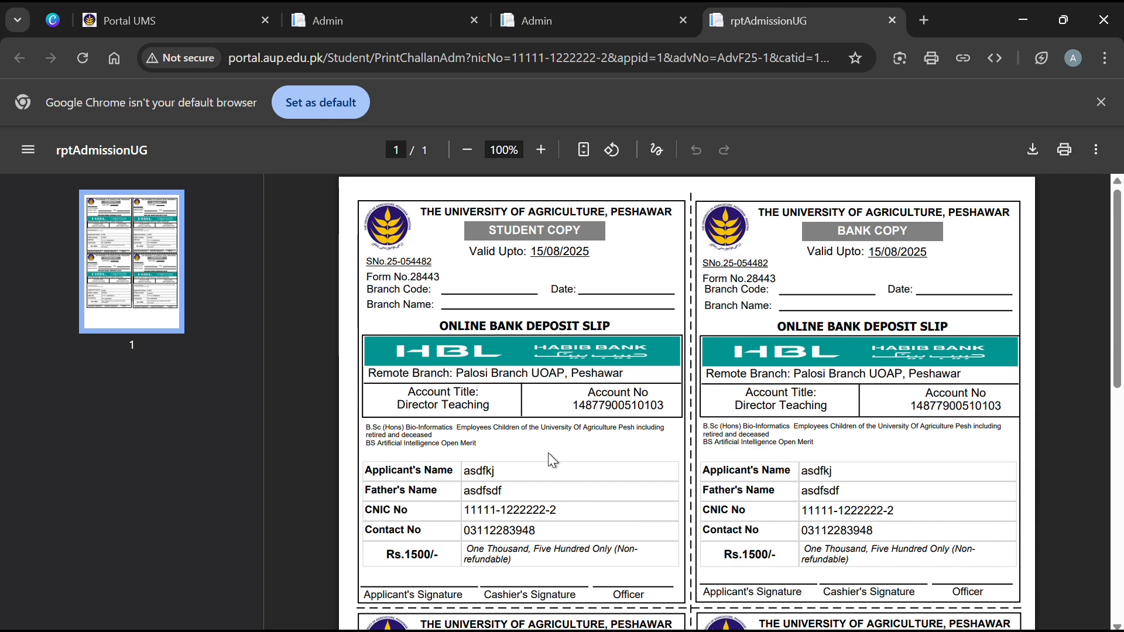
{"action": "scroll", "coordinate": [550, 460], "scroll_direction": "down", "scroll_amount": 3}
{"action": "scroll", "coordinate": [552, 459], "scroll_direction": "down", "scroll_amount": 3}
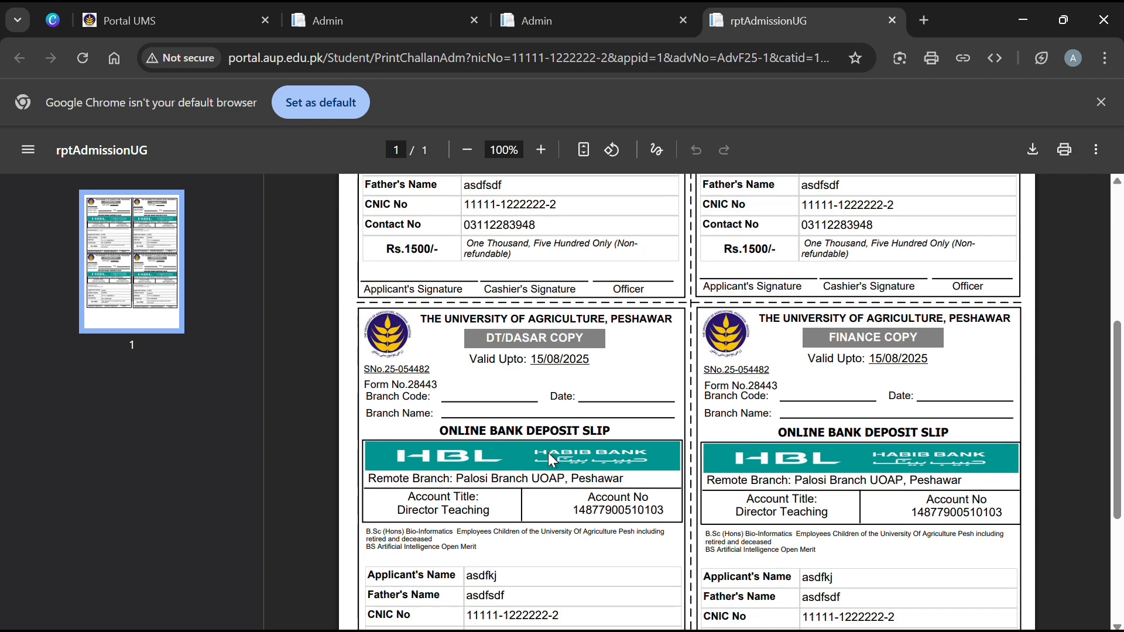
{"action": "scroll", "coordinate": [549, 453], "scroll_direction": "down", "scroll_amount": 2}
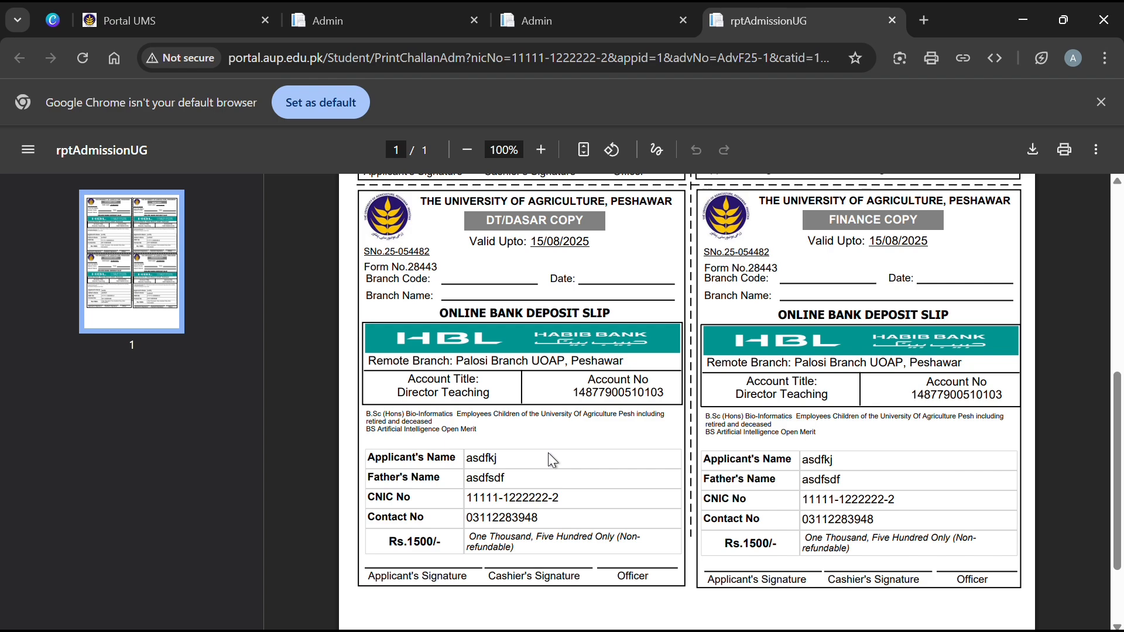
{"action": "scroll", "coordinate": [552, 460], "scroll_direction": "up", "scroll_amount": 6}
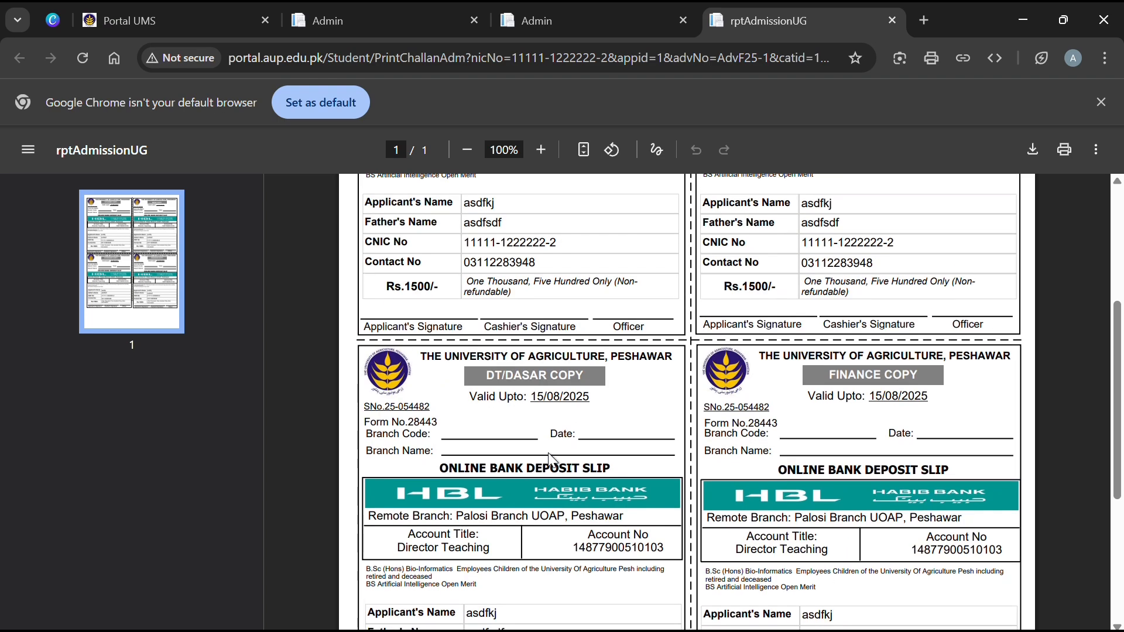
{"action": "scroll", "coordinate": [553, 460], "scroll_direction": "up", "scroll_amount": 1}
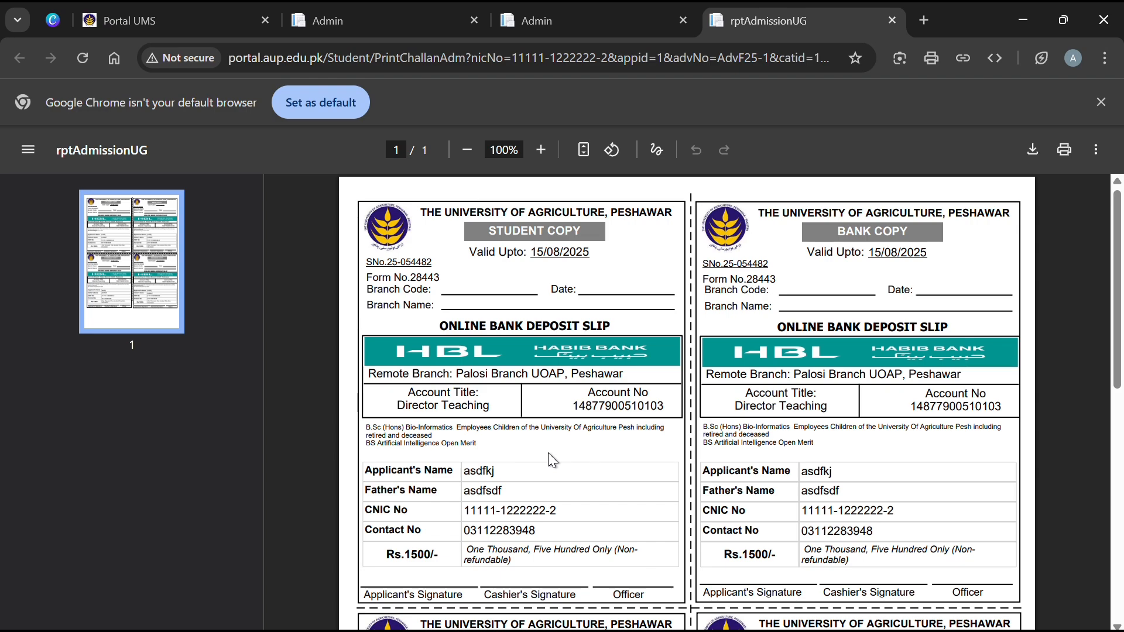
{"action": "scroll", "coordinate": [550, 460], "scroll_direction": "down", "scroll_amount": 1}
{"action": "scroll", "coordinate": [547, 452], "scroll_direction": "down", "scroll_amount": 1}
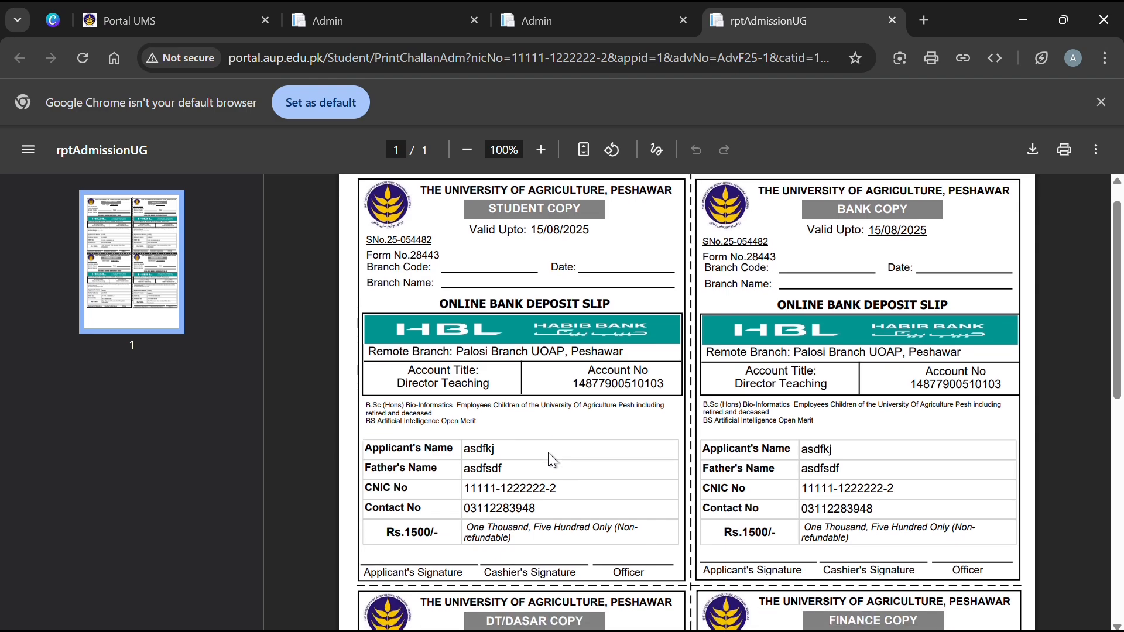
{"action": "key", "text": "ctrl+w"}
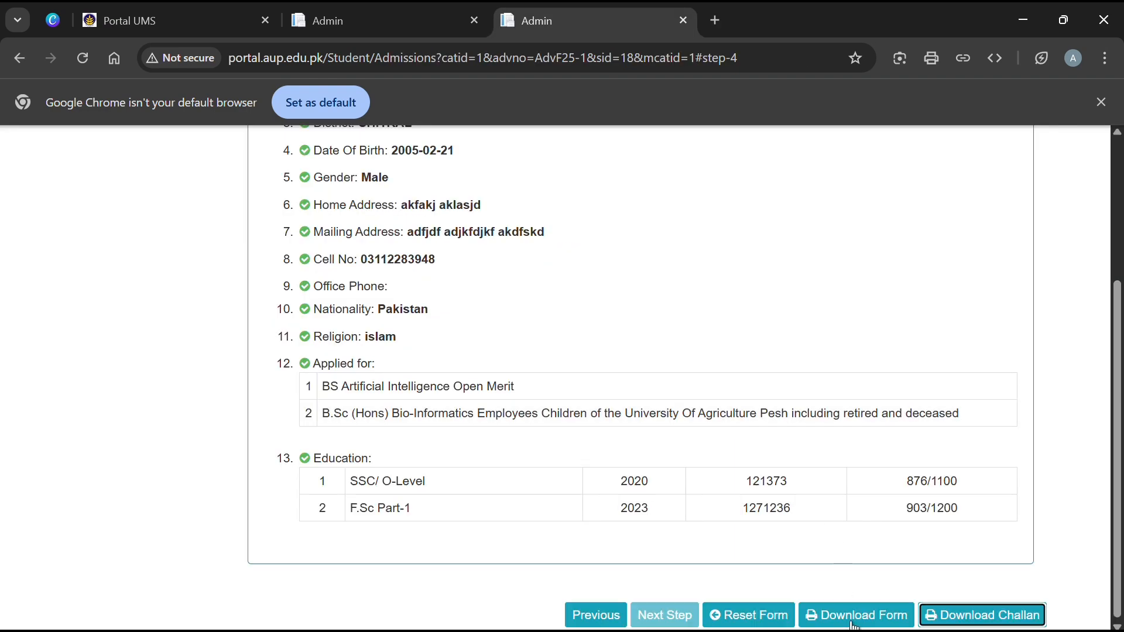
Download the printable admission form rptBachelorFrm and scroll through it.
{"action": "left_click", "coordinate": [853, 616]}
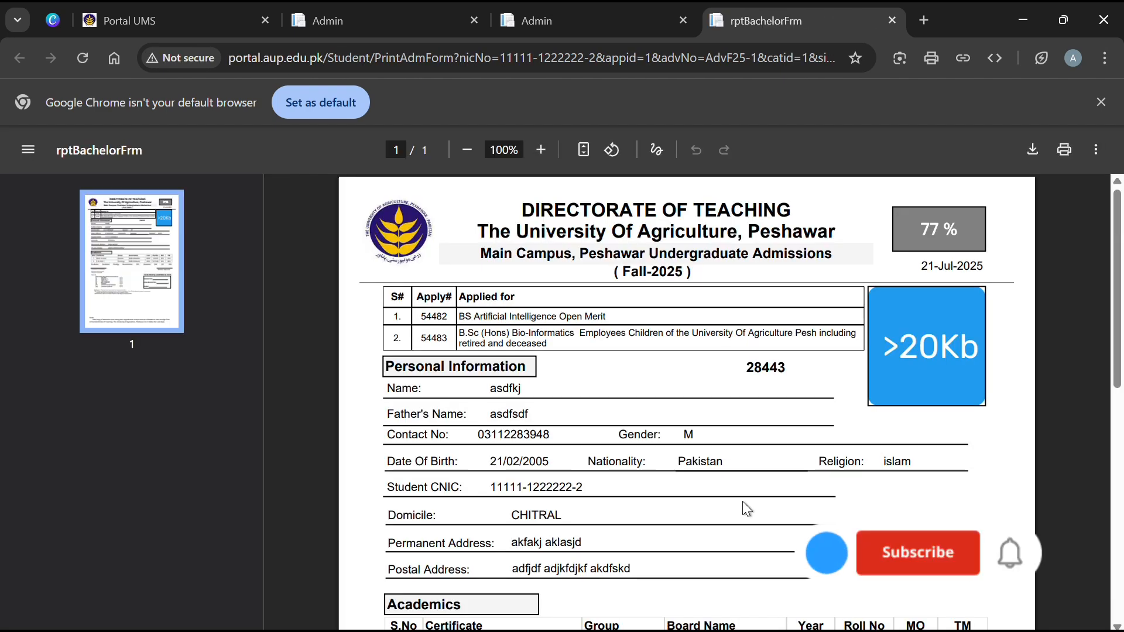
{"action": "scroll", "coordinate": [721, 455], "scroll_direction": "down", "scroll_amount": 5}
{"action": "scroll", "coordinate": [721, 455], "scroll_direction": "down", "scroll_amount": 5}
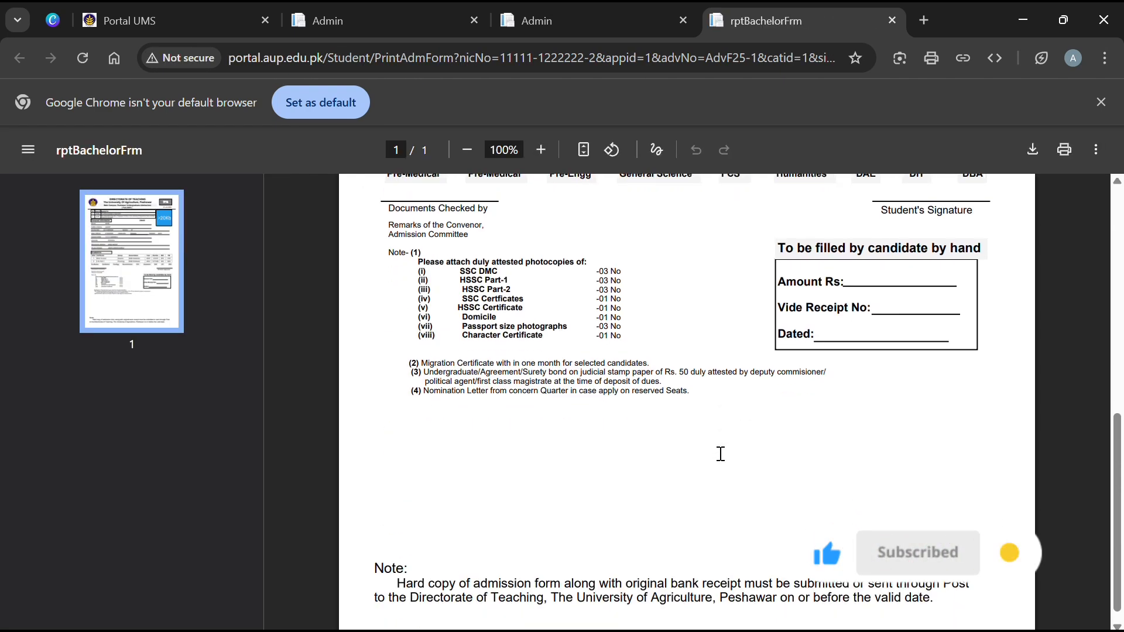